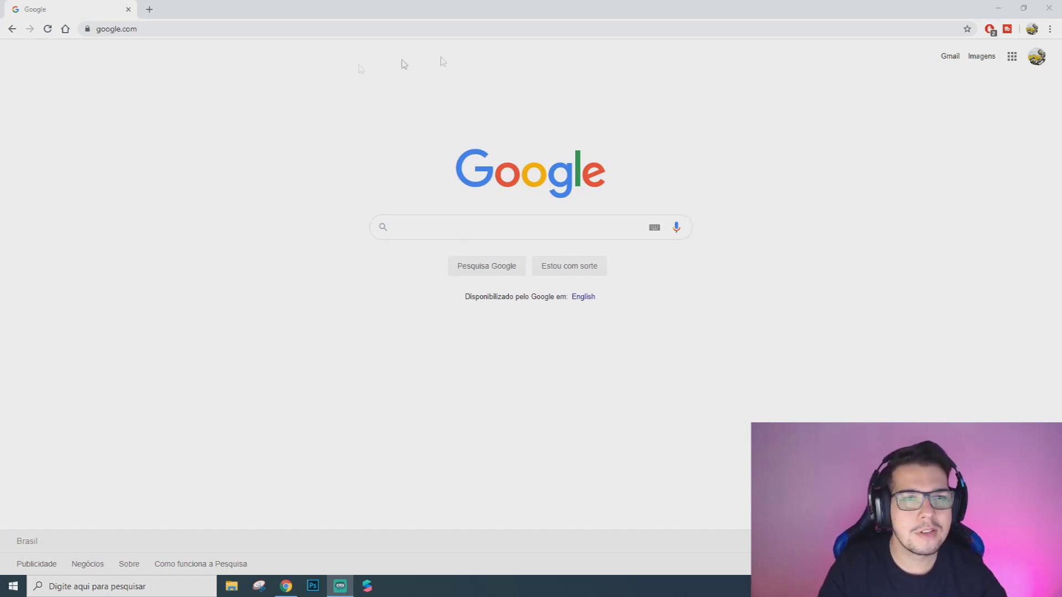
Step: Search Google for "baixar spark ar" and open the official Spark AR Studio download page
click(440, 224)
text(baixar spark ar)
key(Return)
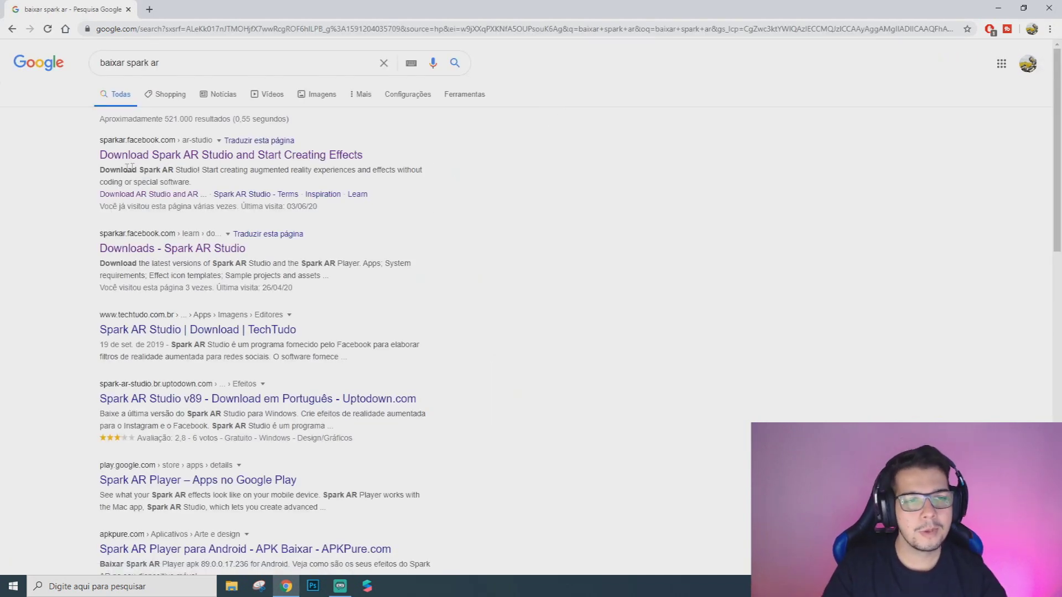
click(180, 156)
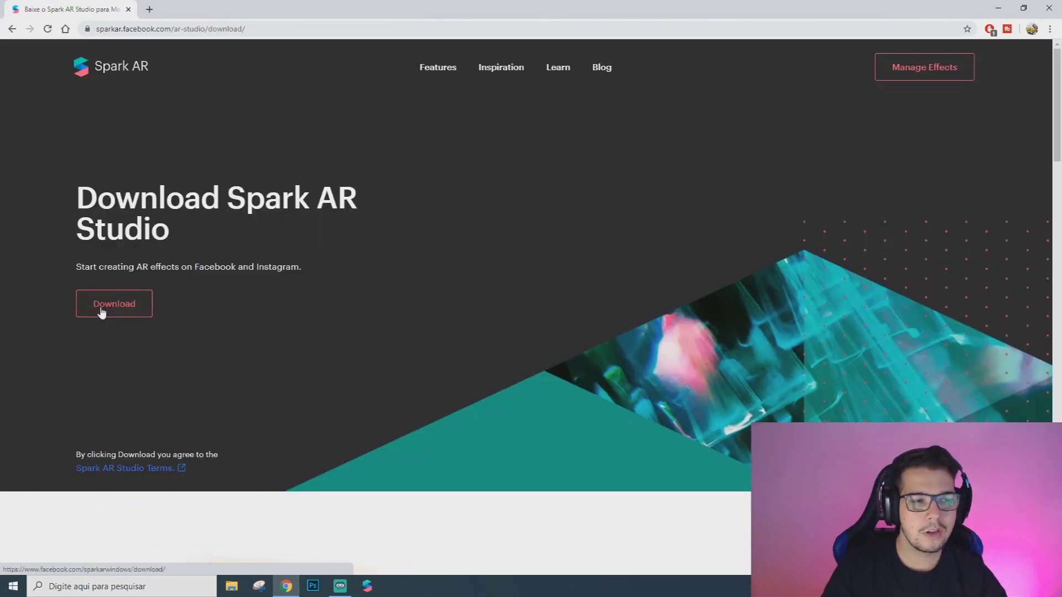
Step: Start downloading the Spark AR Studio installer, cancel saving it and close the browser
click(102, 313)
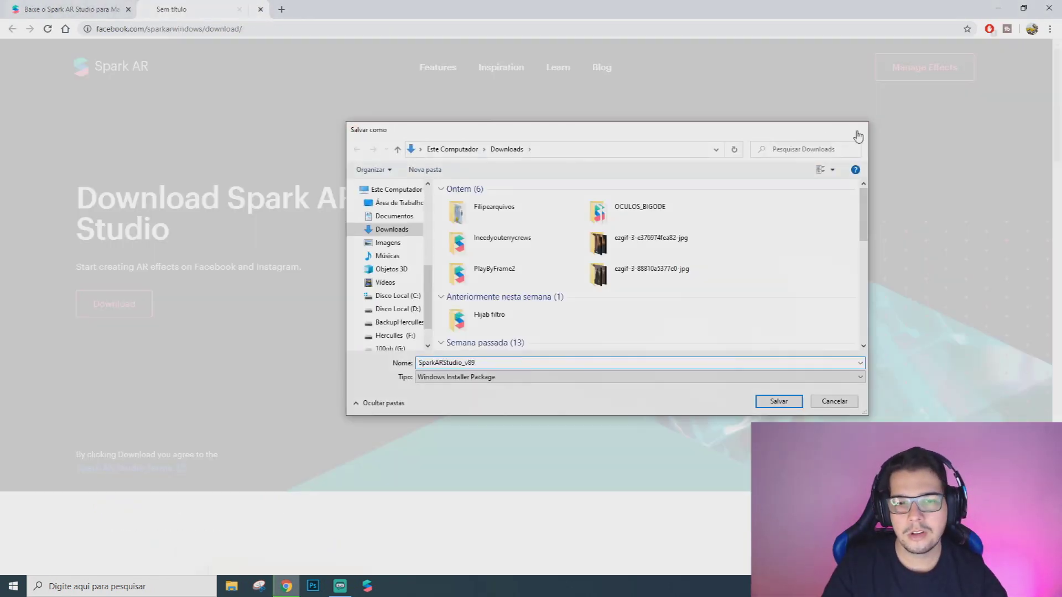
click(859, 130)
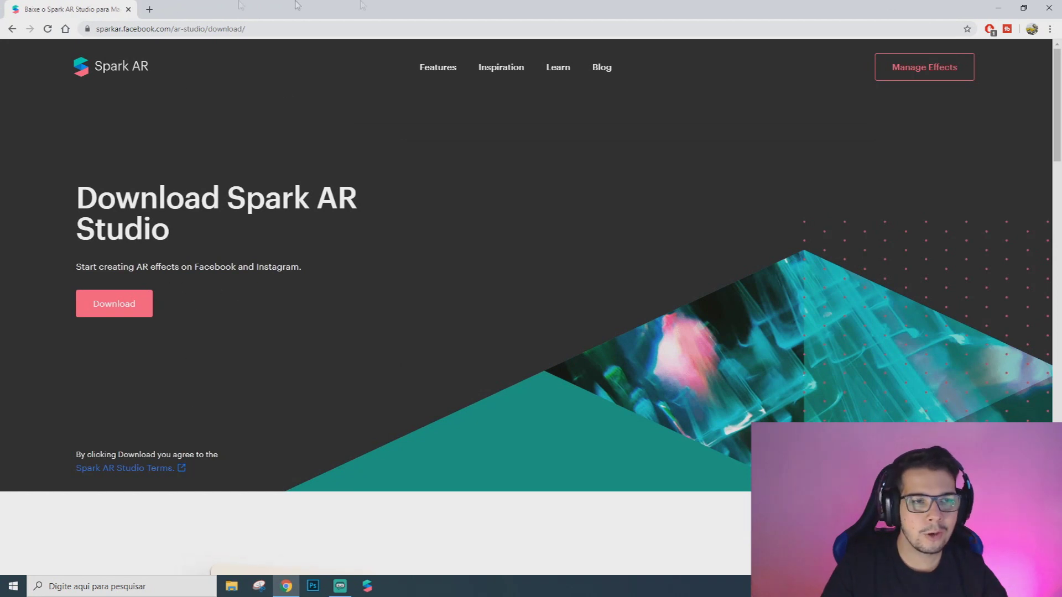
click(1049, 7)
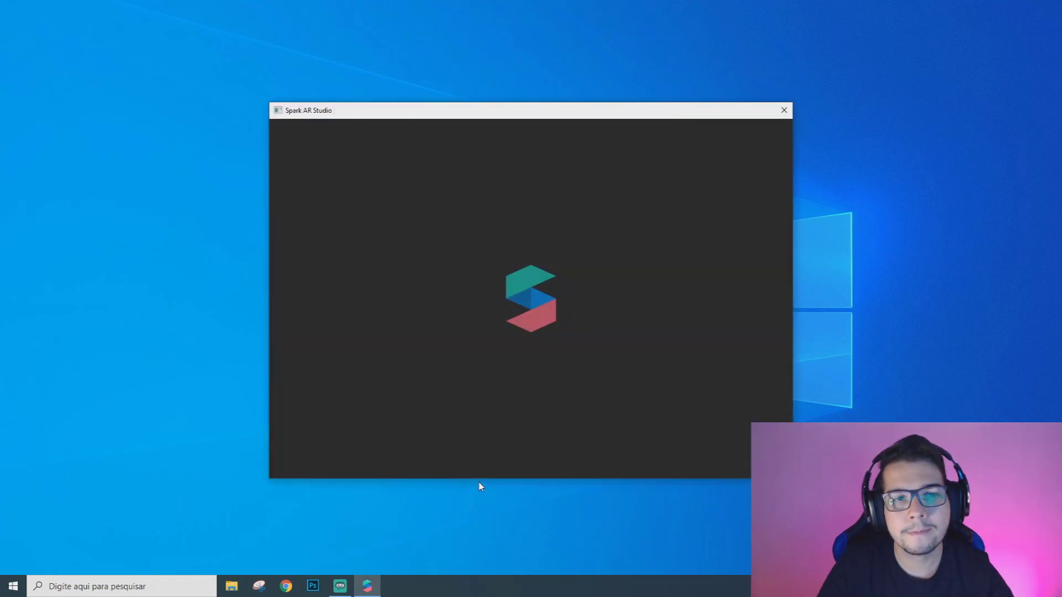
Step: Log in to Spark AR Studio with the Facebook account's e-mail and password
drag(540, 115, 523, 94)
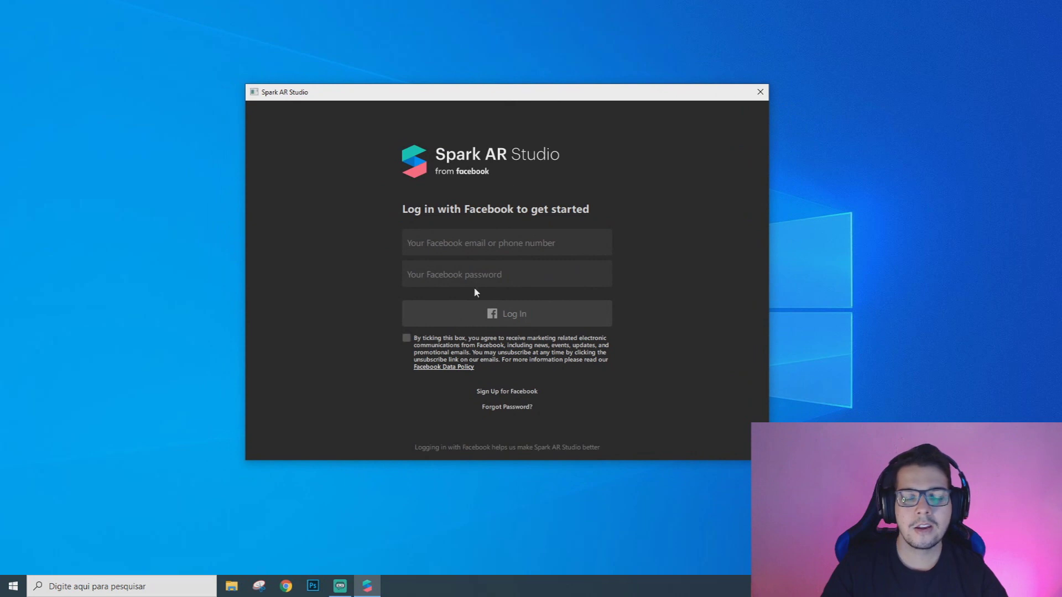
click(501, 237)
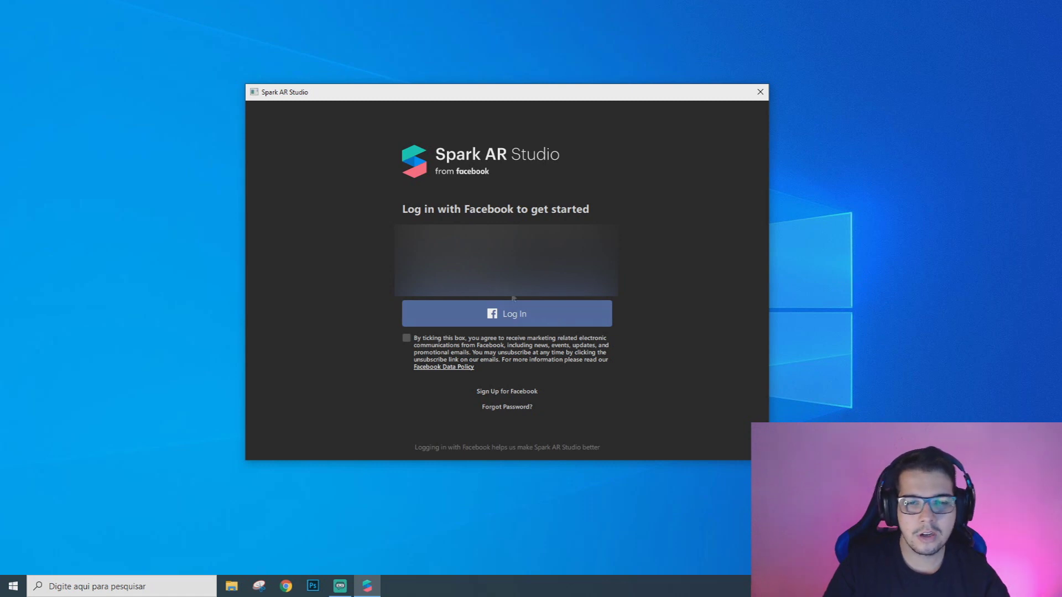
click(554, 319)
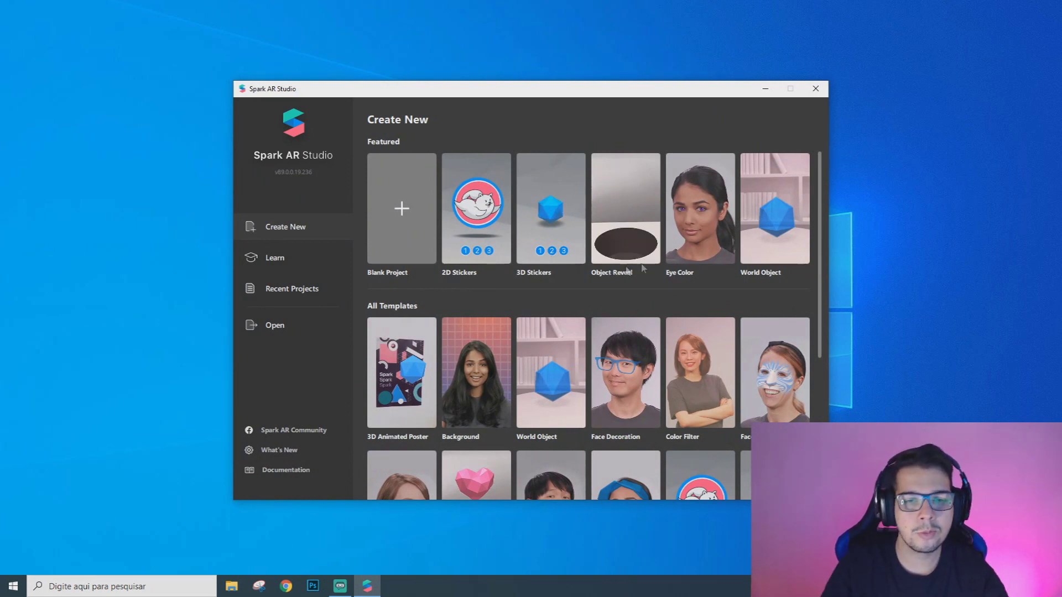
Step: Examine the featured effects and all templates available for creating a new project
scroll(678, 320, down, 2)
scroll(679, 320, up, 2)
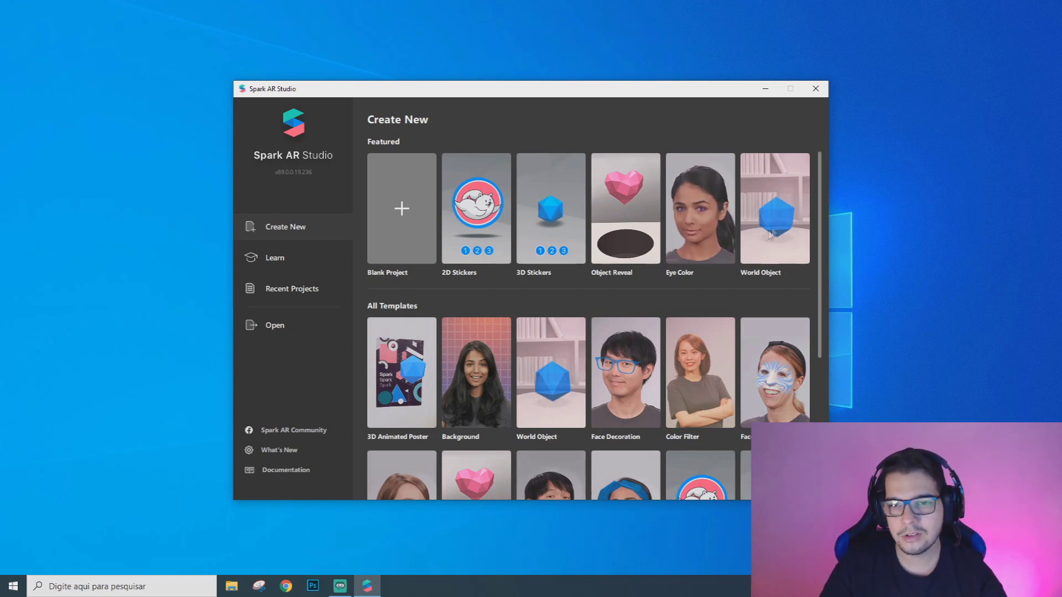
scroll(763, 199, down, 3)
scroll(773, 163, up, 3)
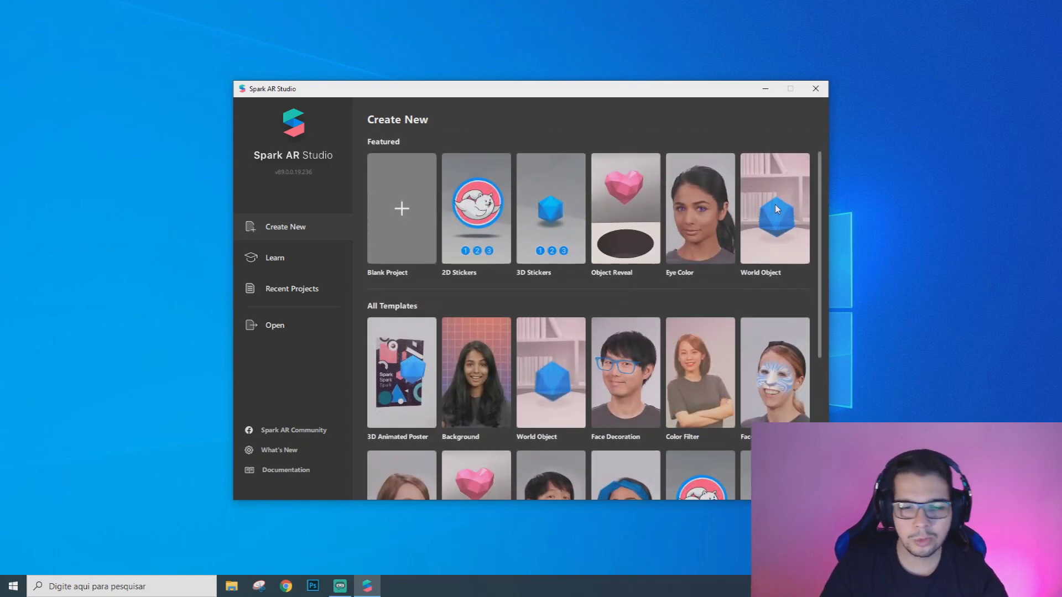
scroll(608, 264, down, 3)
scroll(608, 264, down, 2)
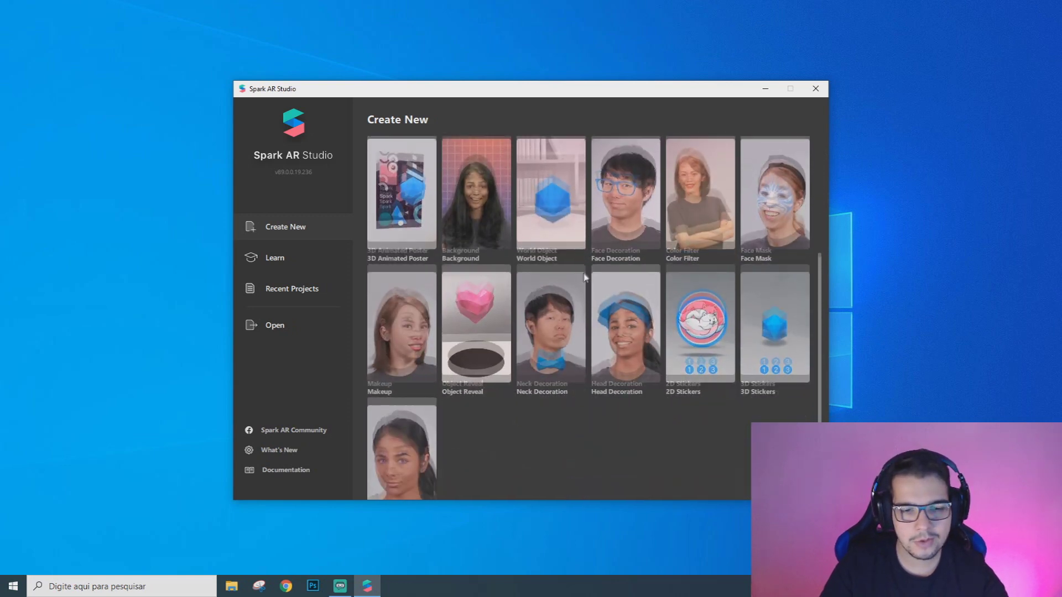
scroll(471, 227, up, 2)
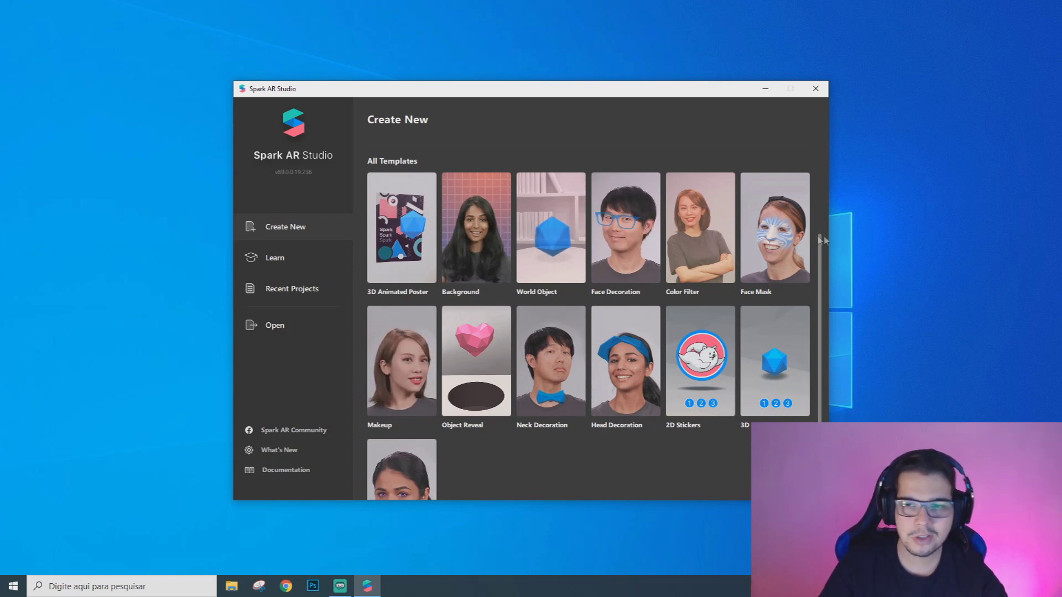
scroll(509, 360, down, 1)
Step: Create a blank project in a maximized window and enlarge the device preview
scroll(498, 354, up, 4)
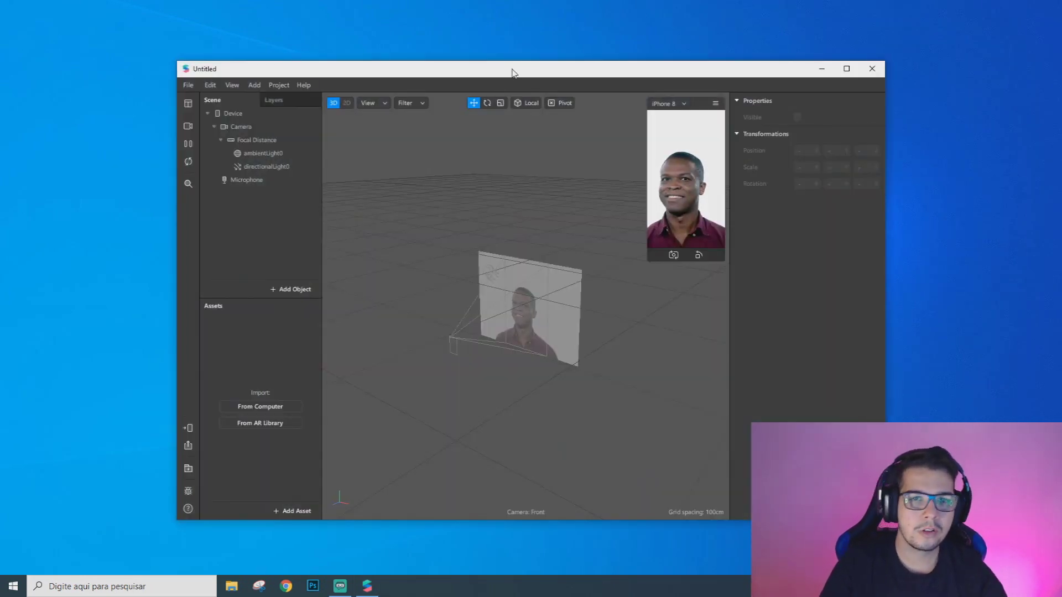
double_click(512, 72)
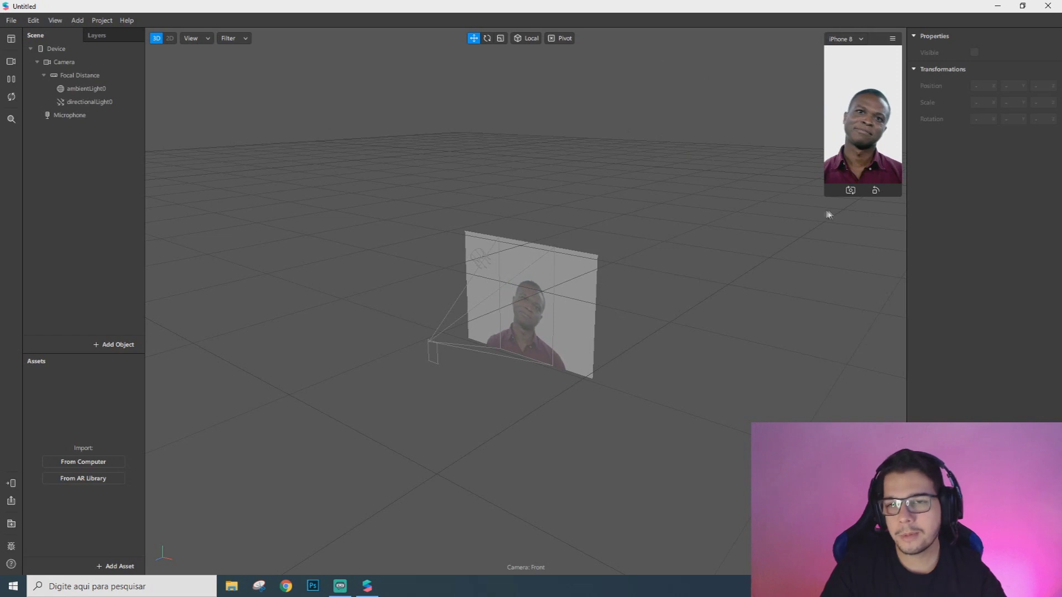
drag(825, 193, 763, 212)
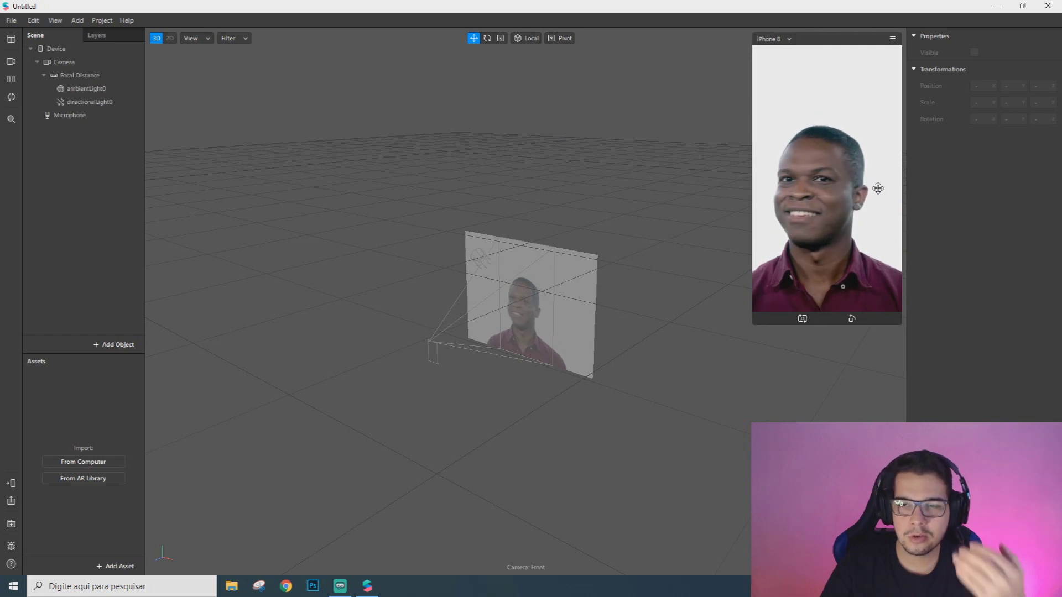
Step: Examine the 3D viewport from different angles and the iOS models offered for the device preview
scroll(534, 317, up, 3)
scroll(533, 317, down, 2)
scroll(520, 313, up, 5)
right_drag(590, 309, 616, 284)
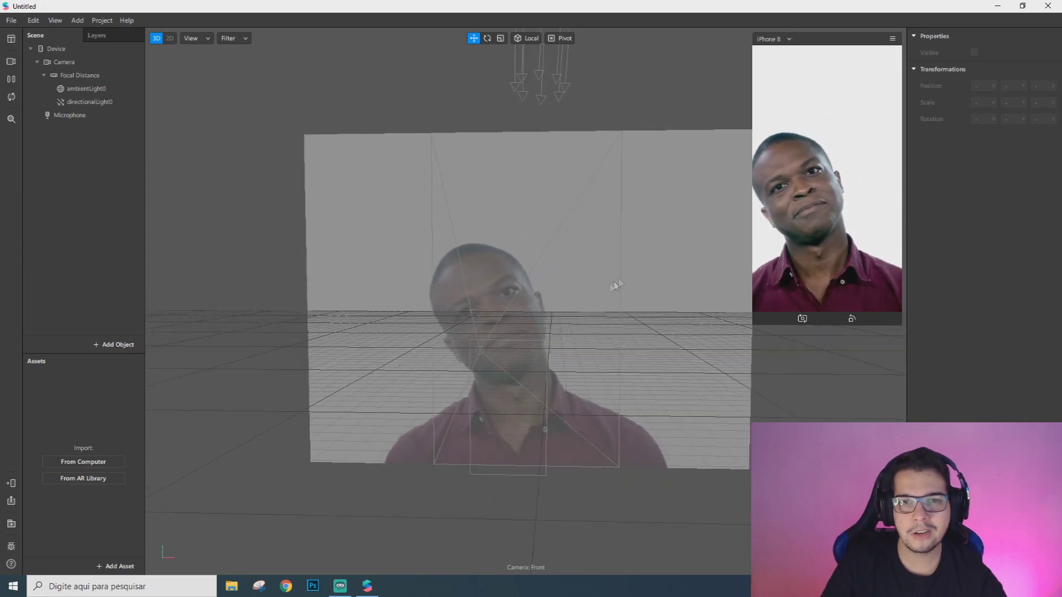
scroll(566, 281, down, 3)
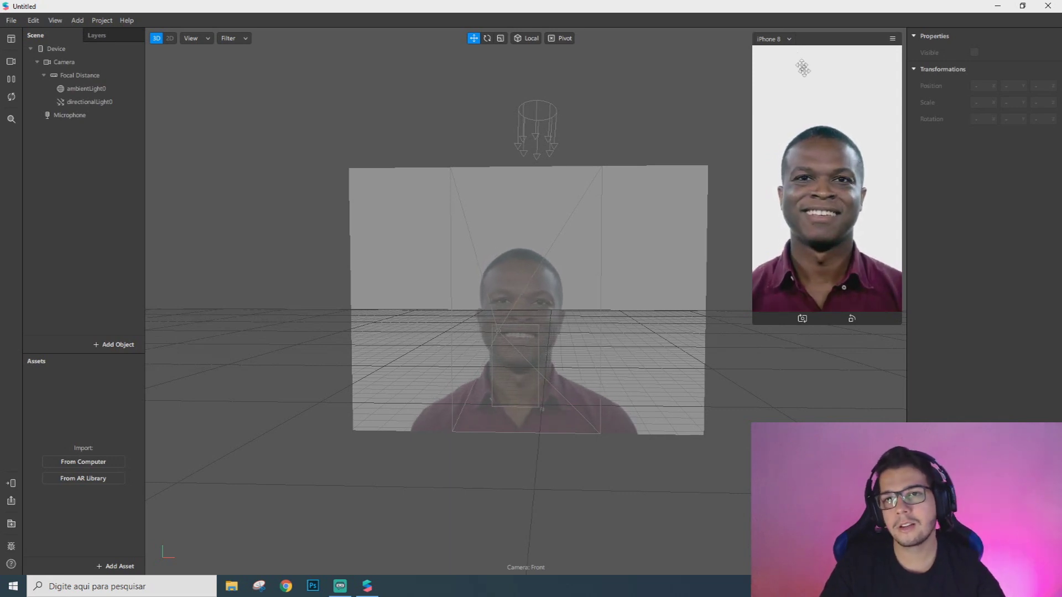
click(785, 40)
mouse_move(789, 42)
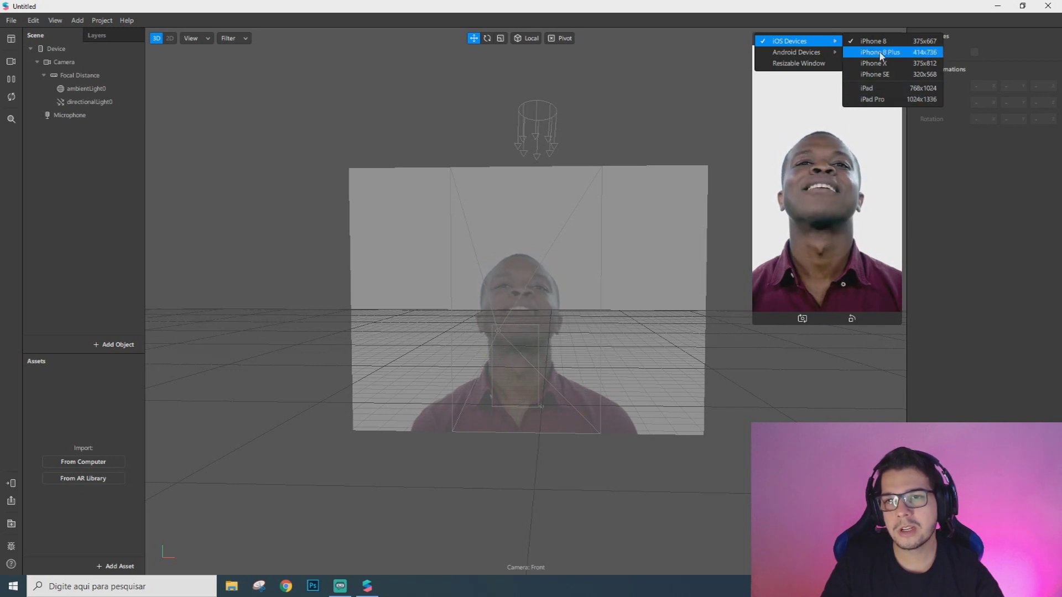
click(818, 153)
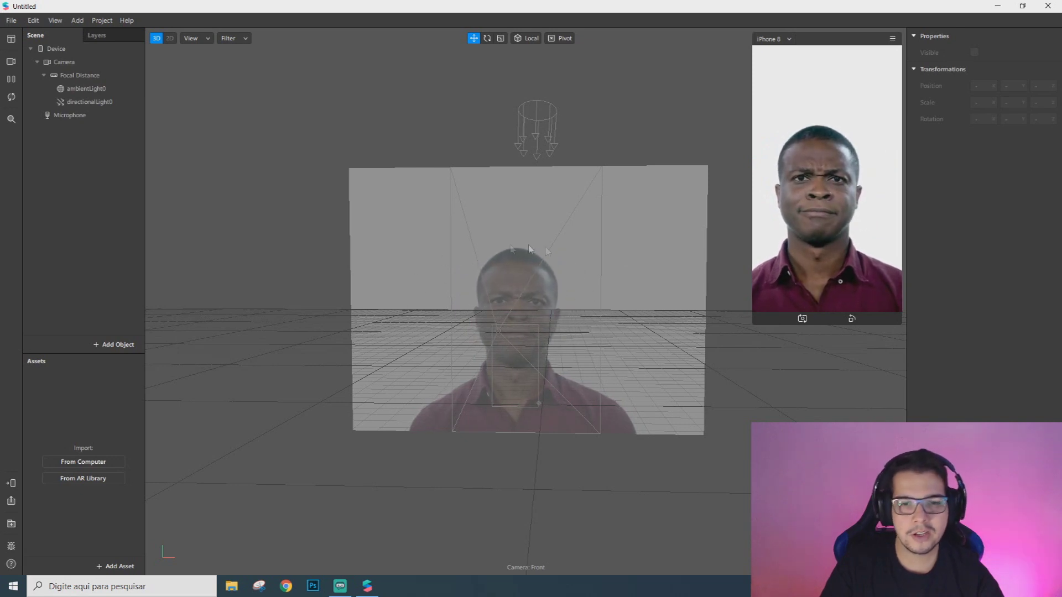
Step: View the scene in 2D mode and return to the 3D view
scroll(515, 315, up, 4)
drag(515, 315, 592, 296)
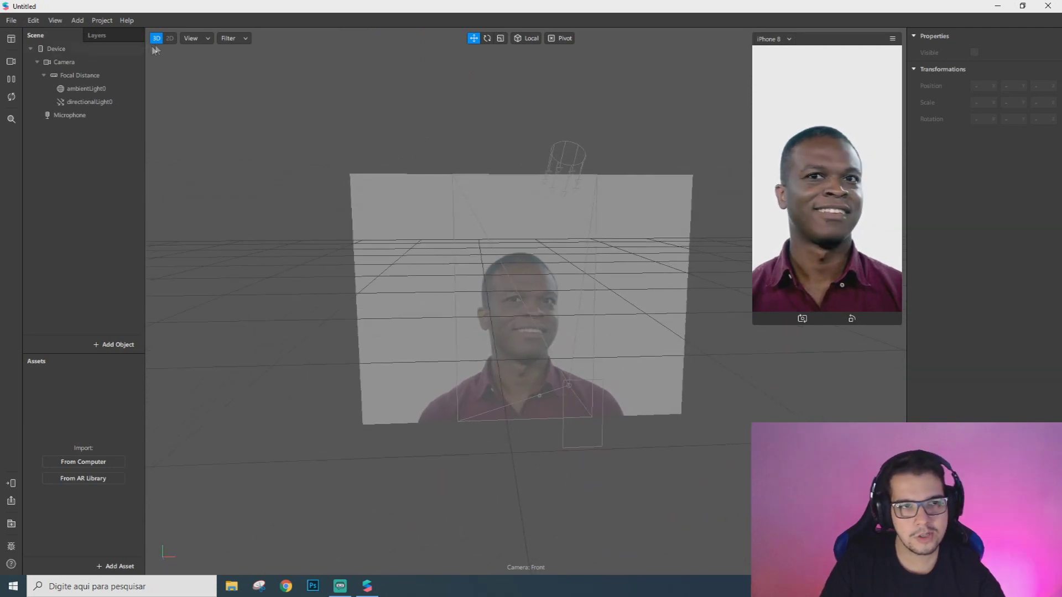
click(169, 38)
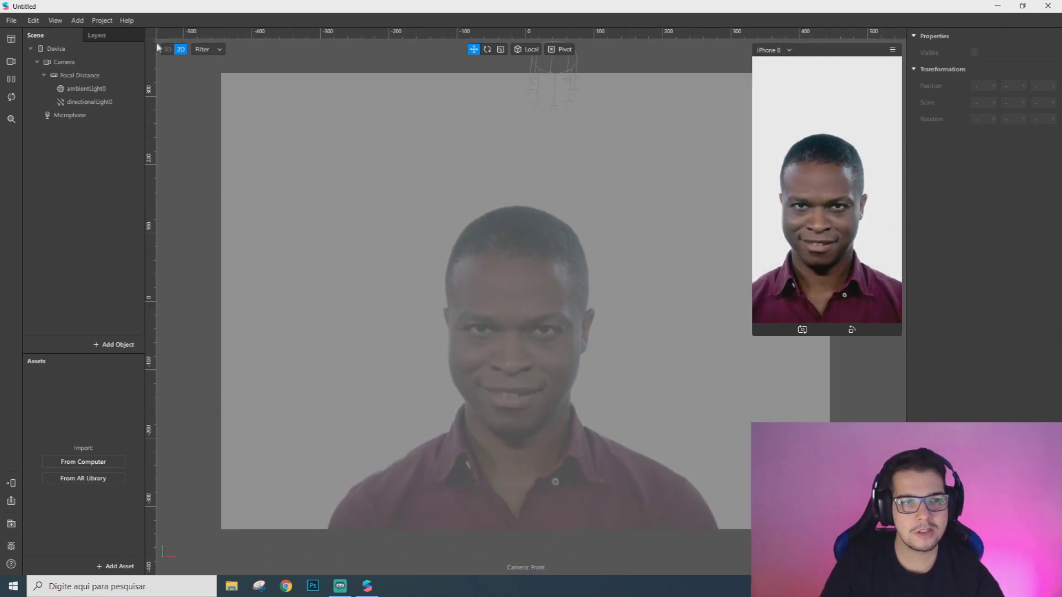
click(161, 49)
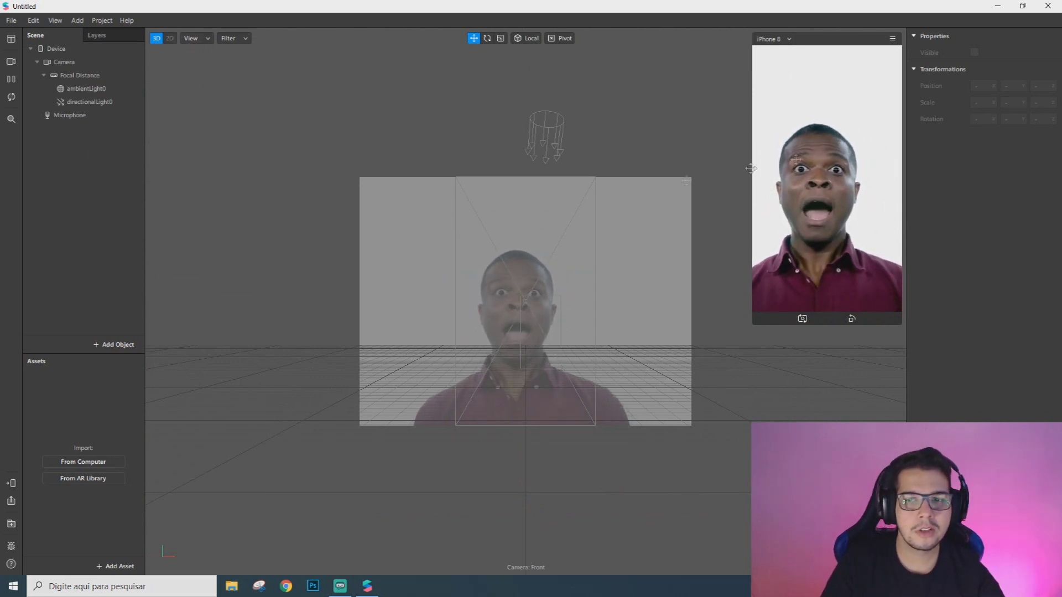
Step: Remove the second video in the third row of the real-time simulation videos
click(10, 62)
click(84, 170)
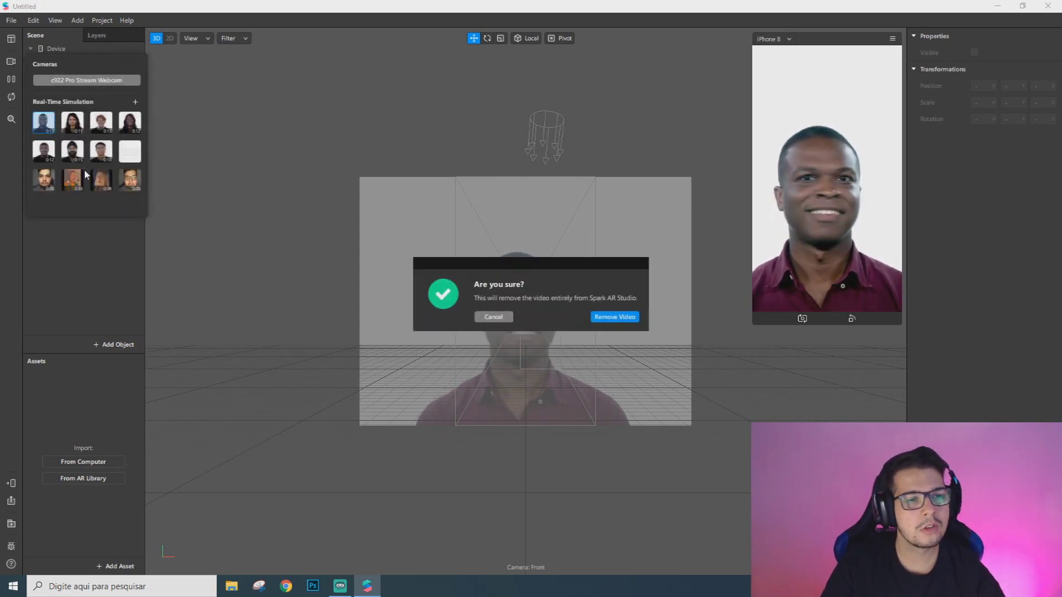
click(614, 315)
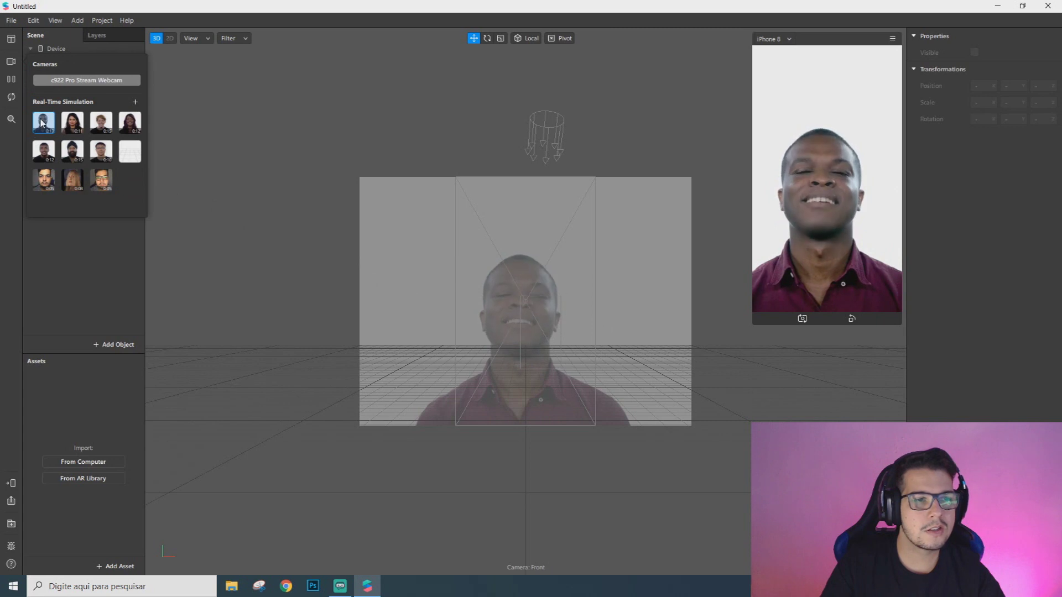
Step: Preview the sample faces of the real-time simulation one after another and return to the first face
click(76, 122)
click(98, 124)
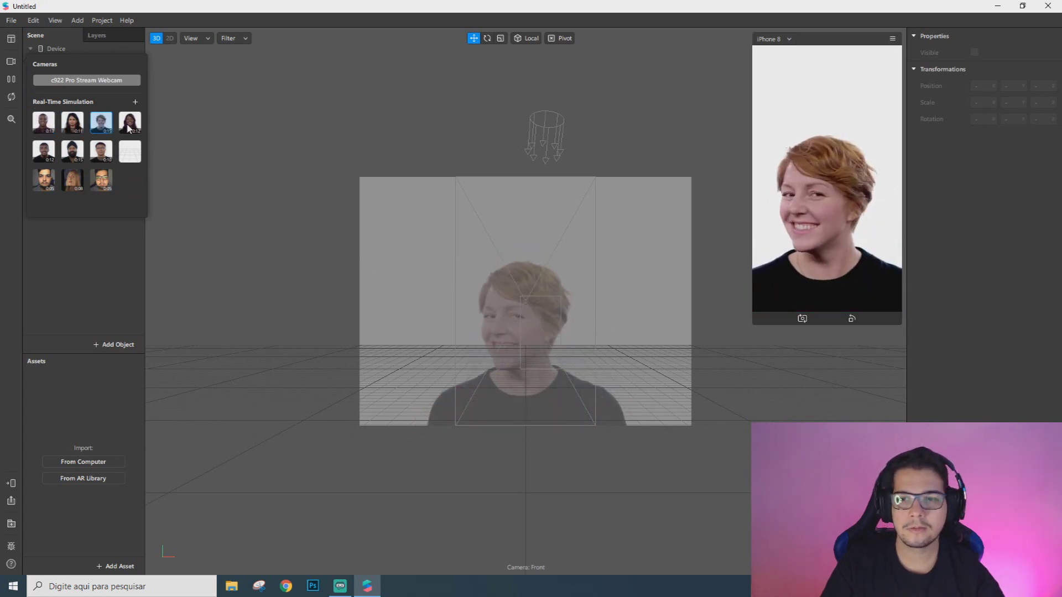
click(122, 129)
click(44, 157)
click(76, 156)
click(104, 157)
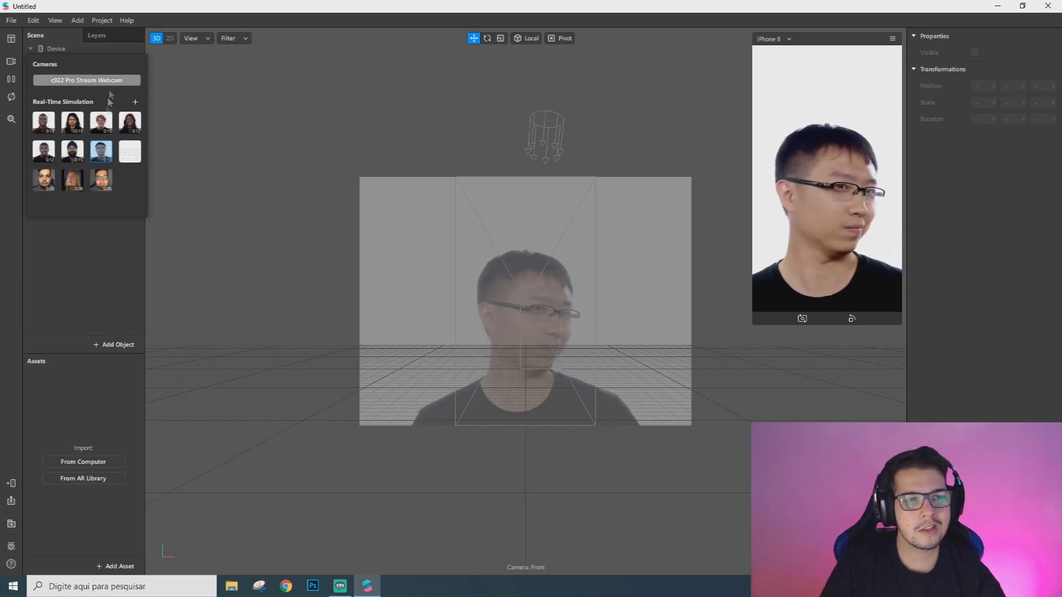
click(43, 125)
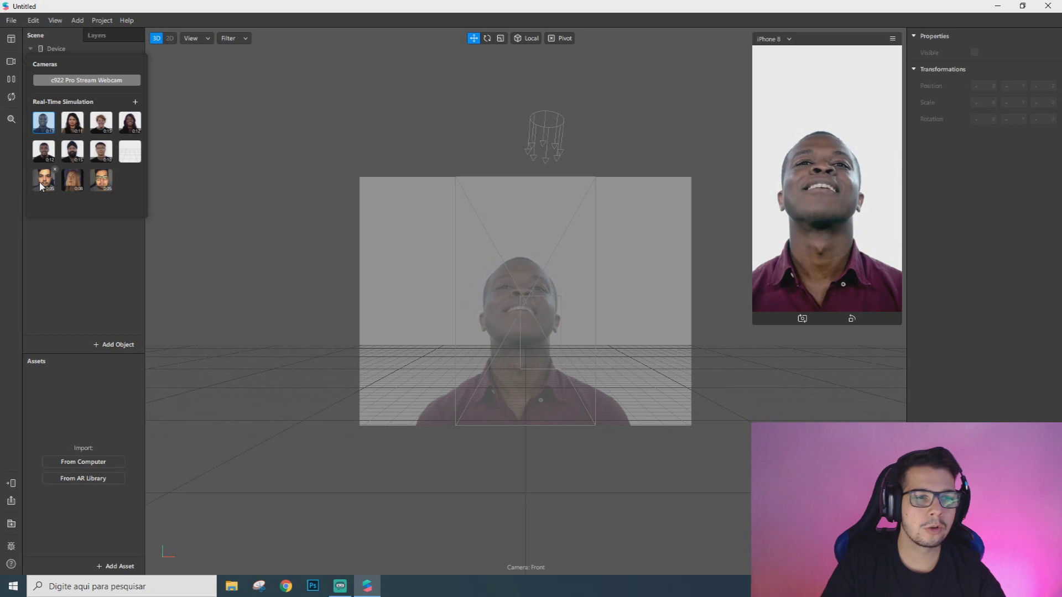
click(45, 126)
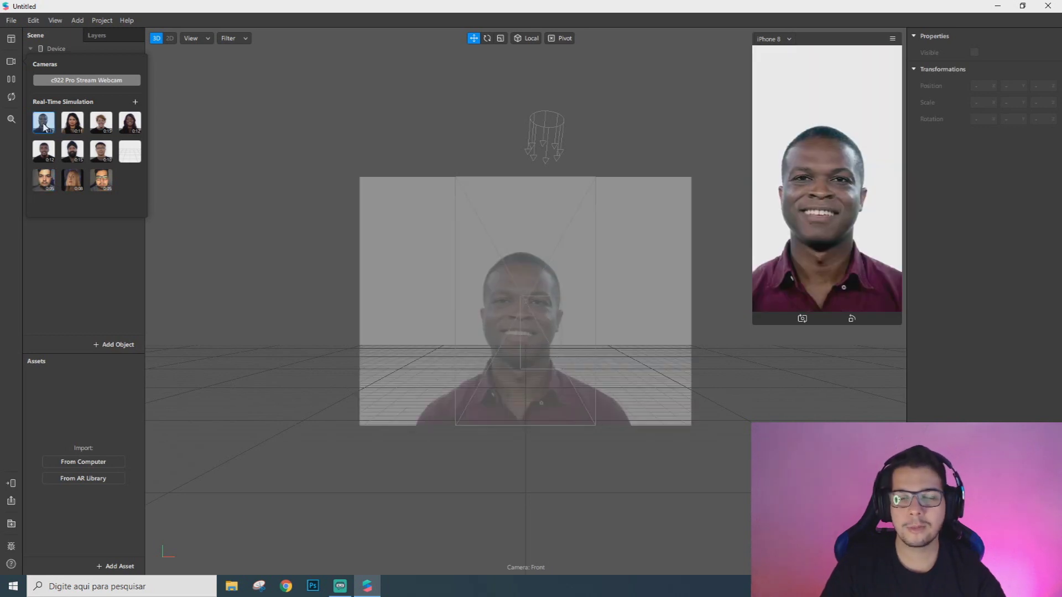
Step: Use the sample video of the woman with short red hair as the real-time simulation
click(73, 124)
click(101, 123)
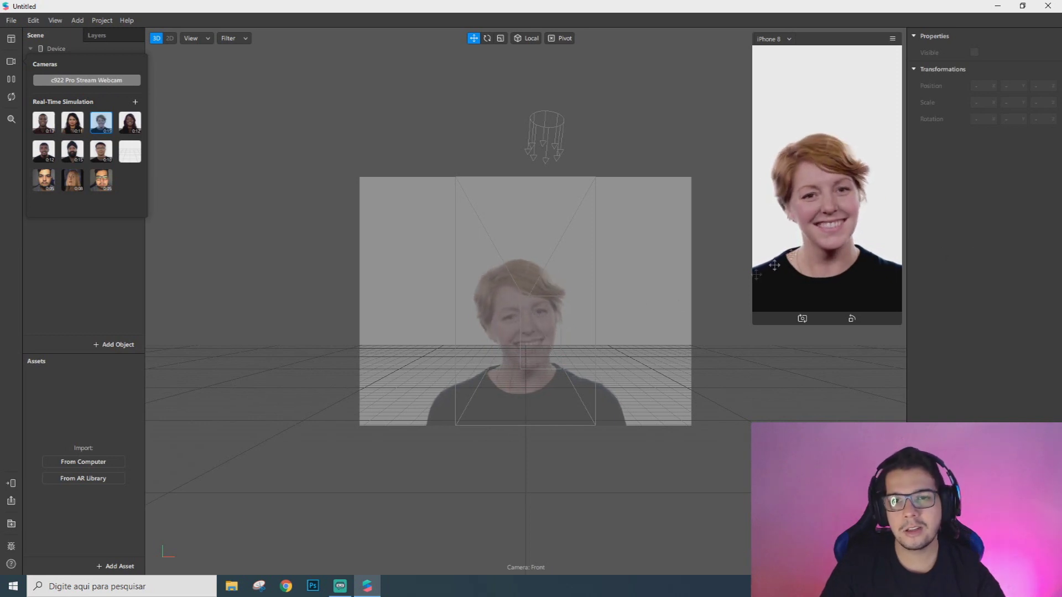
click(67, 247)
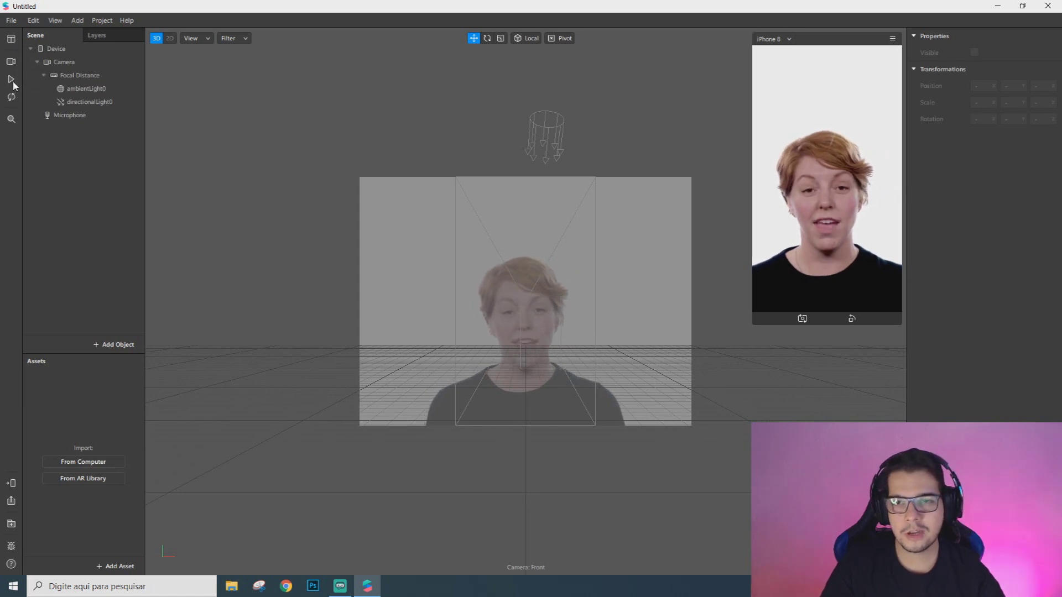
Step: Bring up the project's search field and dismiss it
scroll(646, 245, up, 3)
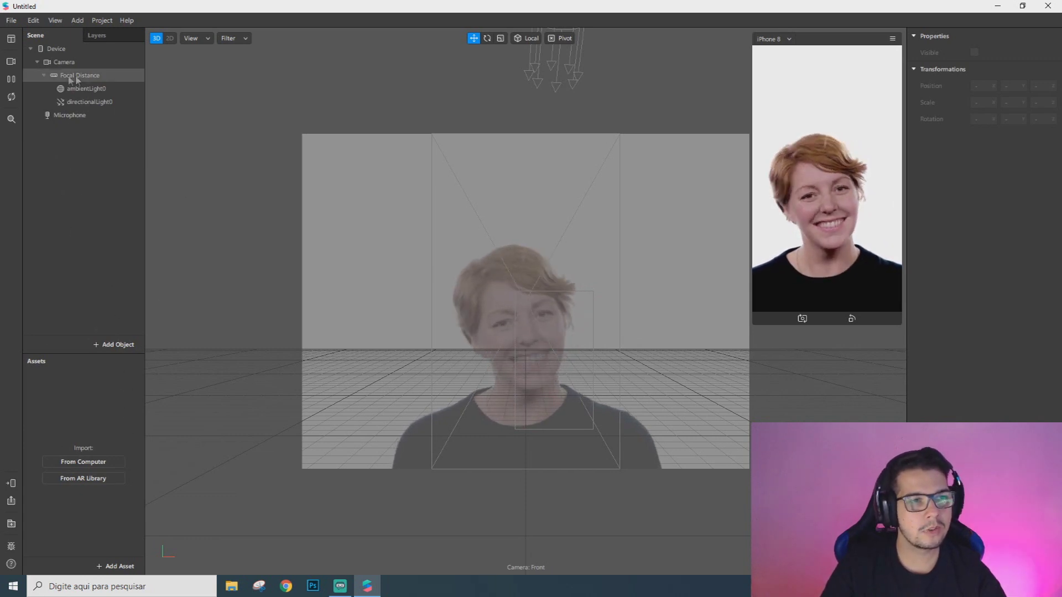
click(11, 119)
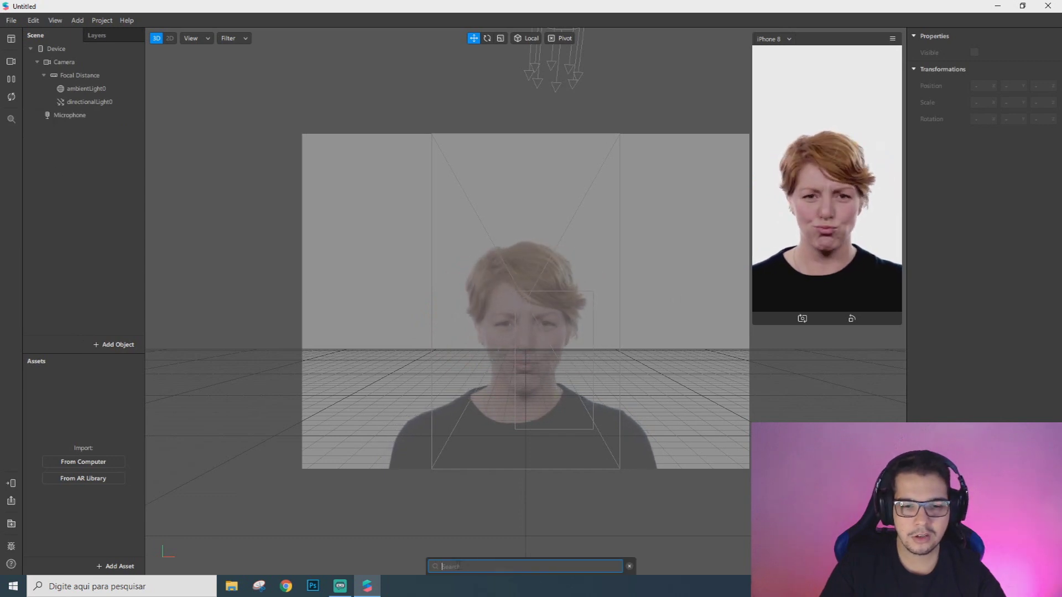
click(629, 567)
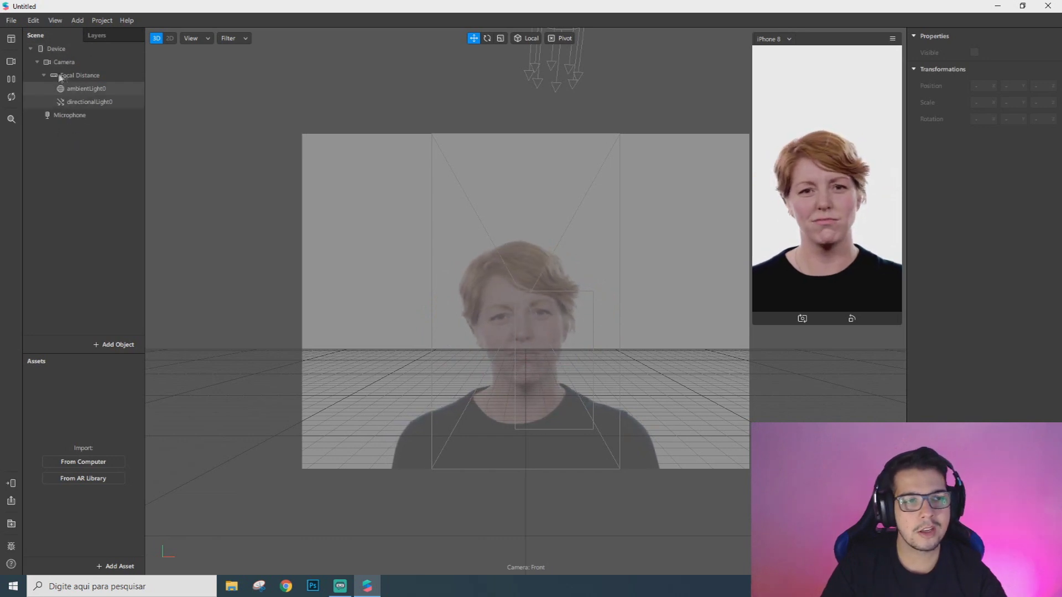
Step: Add a plane object to the scene
scroll(410, 260, up, 3)
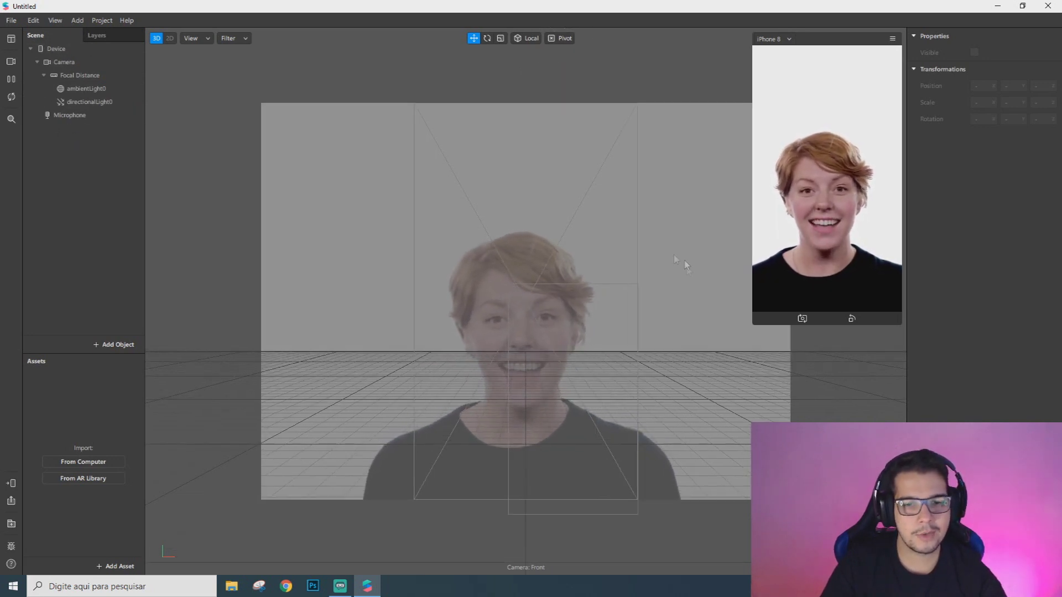
right_click(69, 149)
mouse_move(105, 160)
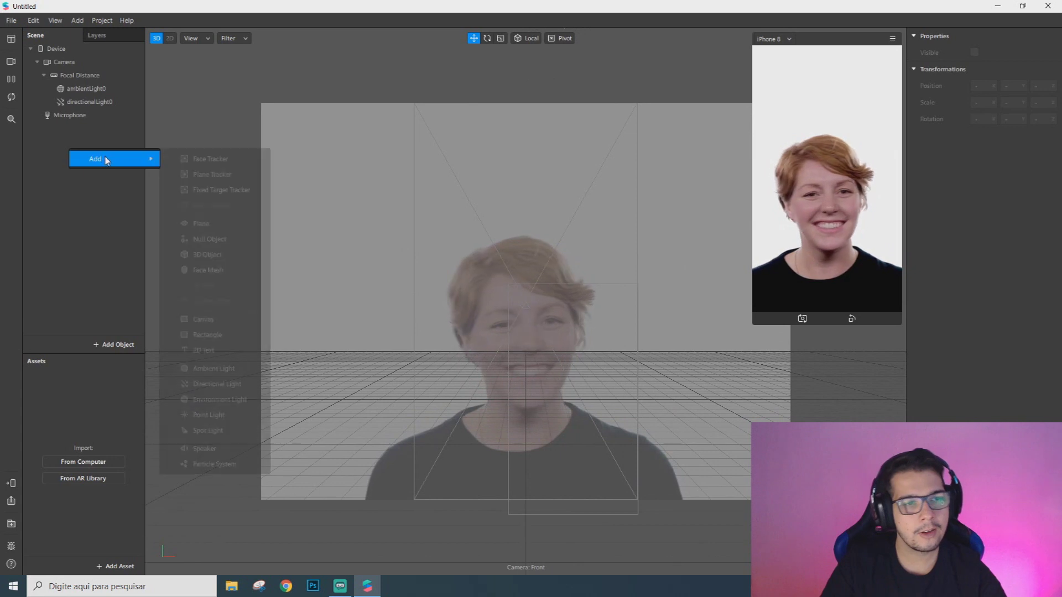
click(202, 224)
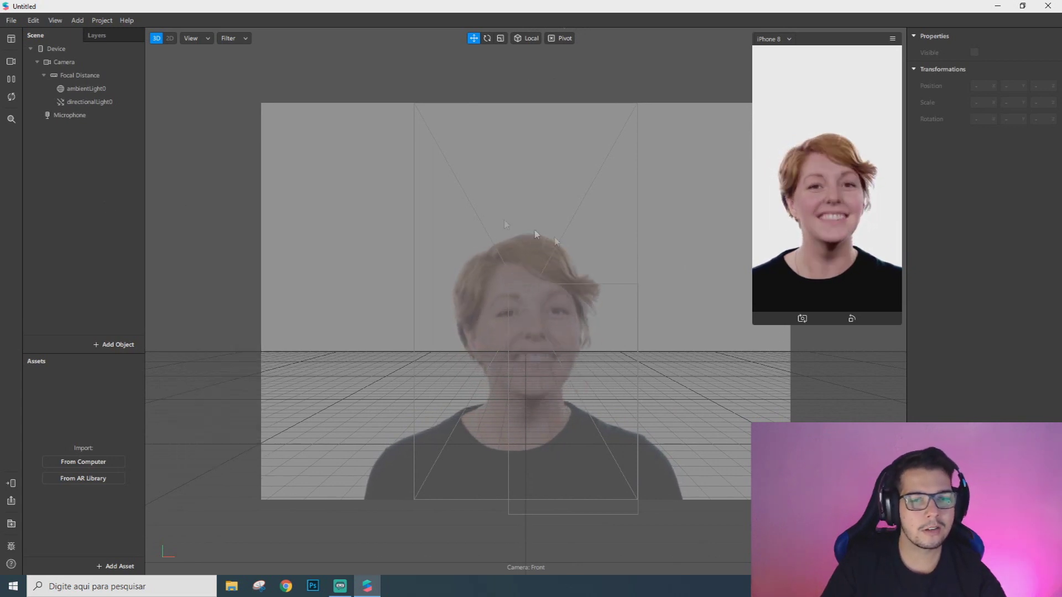
right_click(71, 162)
mouse_move(127, 171)
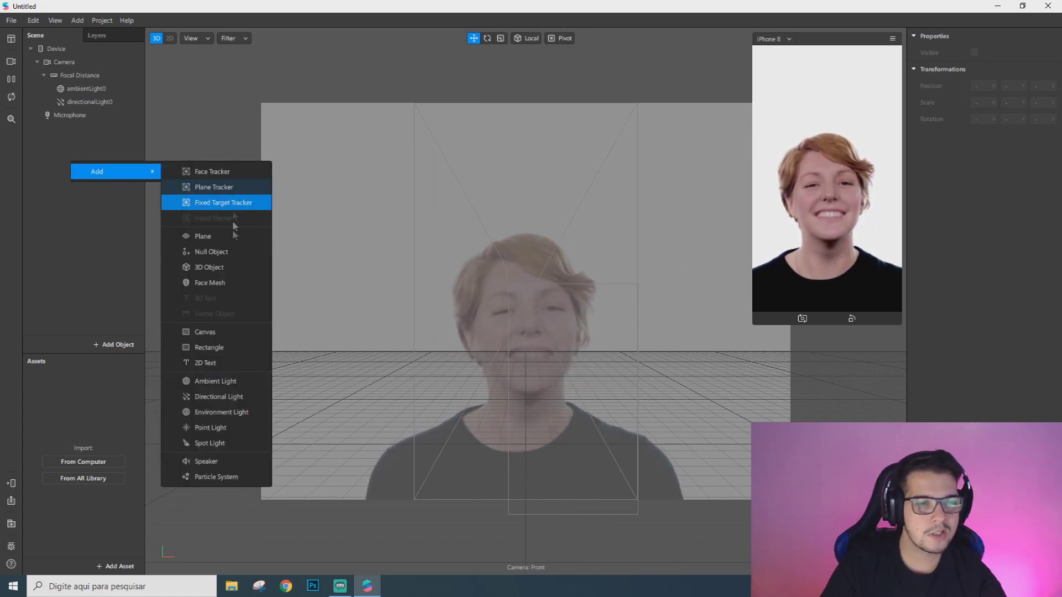
click(203, 236)
Step: Examine the new plane in front of the camera image from different angles and distances, and deselect it
scroll(475, 312, up, 1)
middle_drag(498, 321, 509, 341)
scroll(487, 322, up, 1)
scroll(485, 322, up, 1)
scroll(485, 318, down, 1)
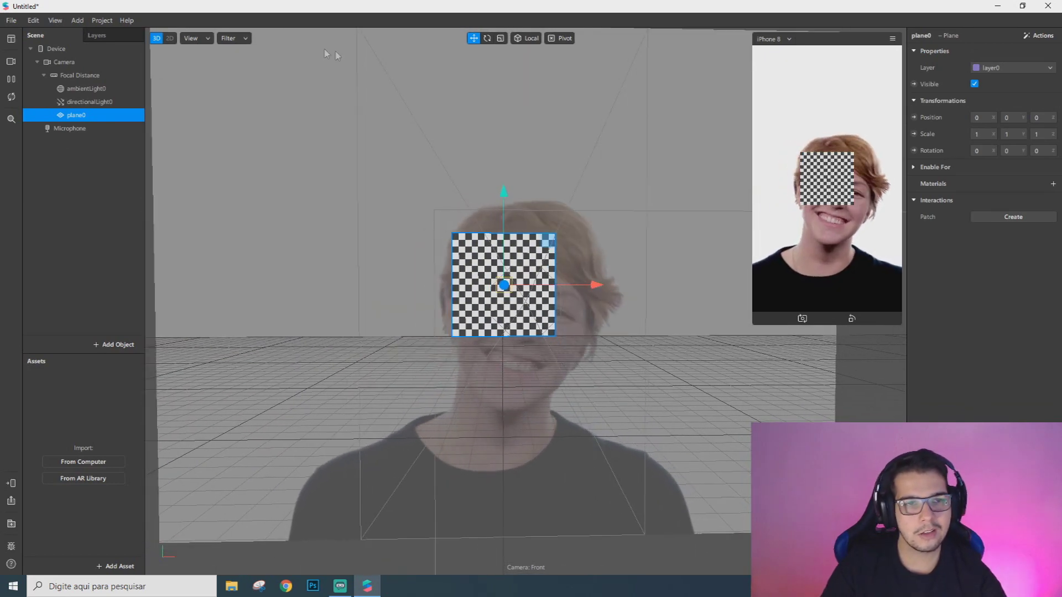
scroll(479, 279, down, 1)
scroll(480, 278, up, 1)
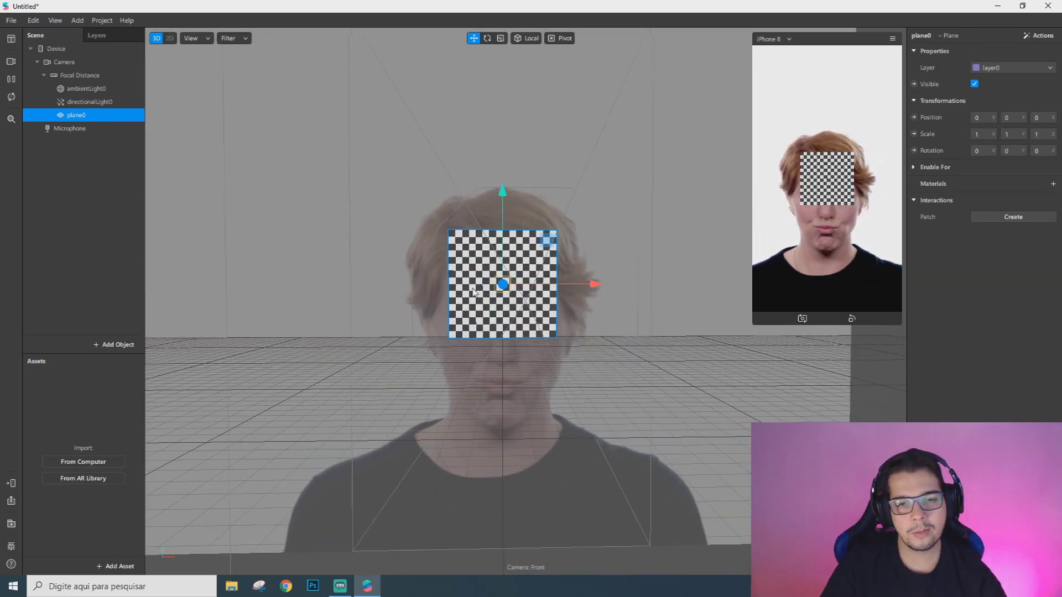
middle_drag(477, 296, 389, 307)
double_click(203, 172)
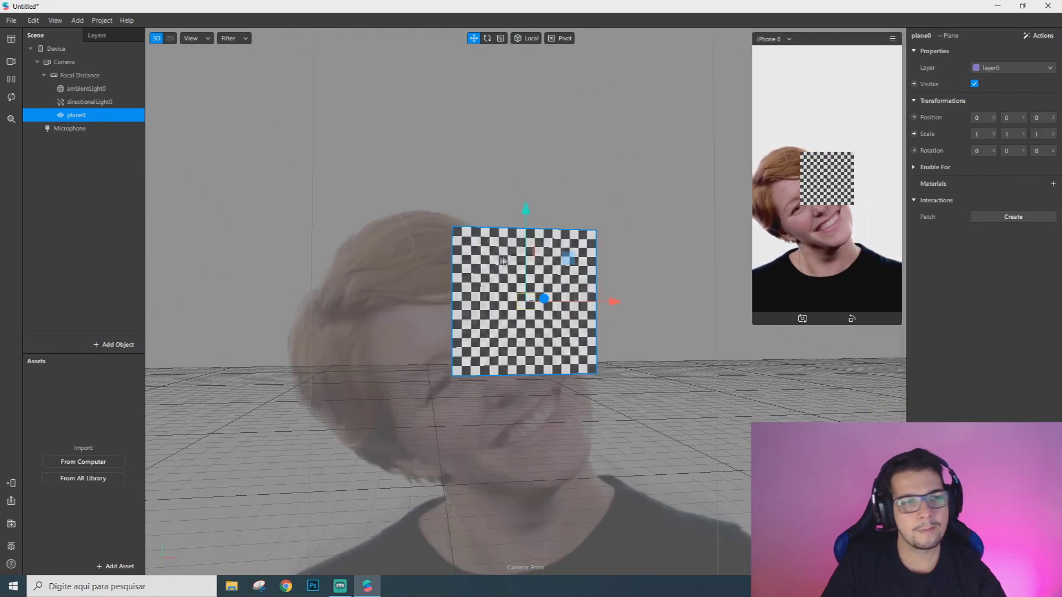
Step: Add a face mesh object to the scene
right_click(90, 176)
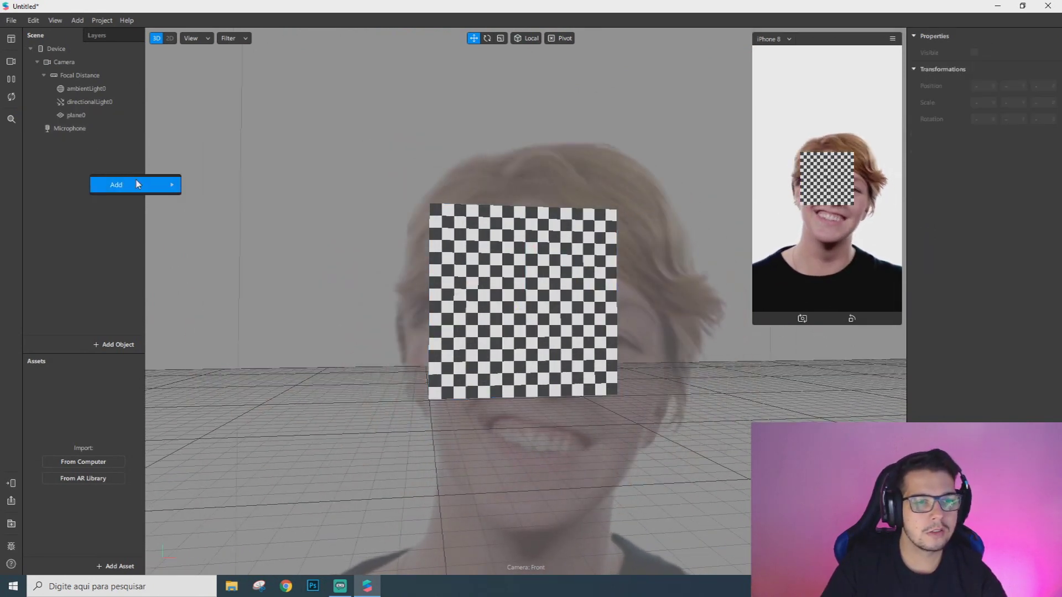
mouse_move(139, 184)
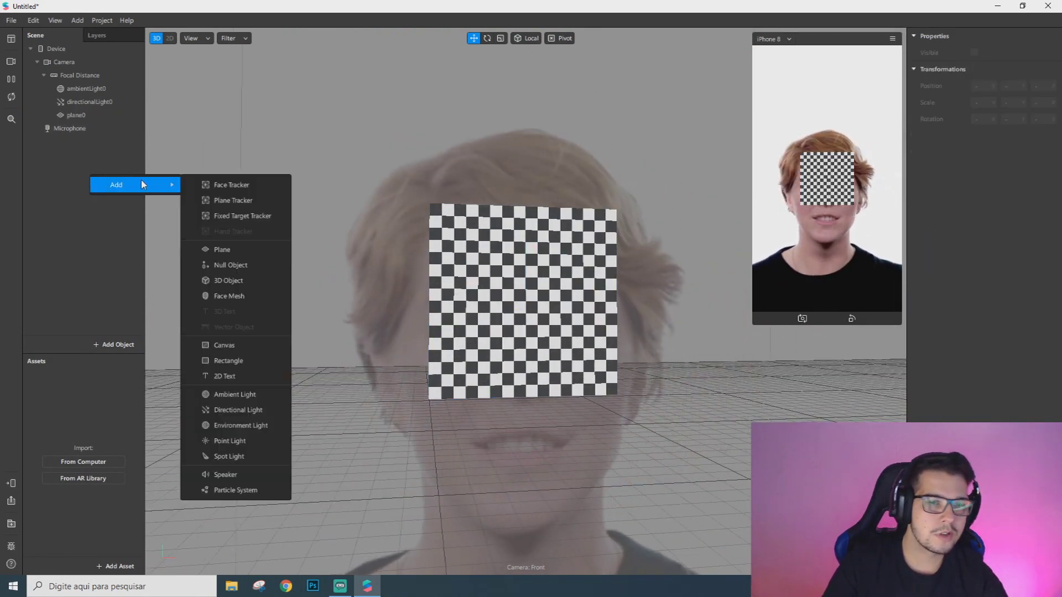
click(245, 304)
Step: Delete the plane and the face tracker with its face mesh from the scene
click(77, 118)
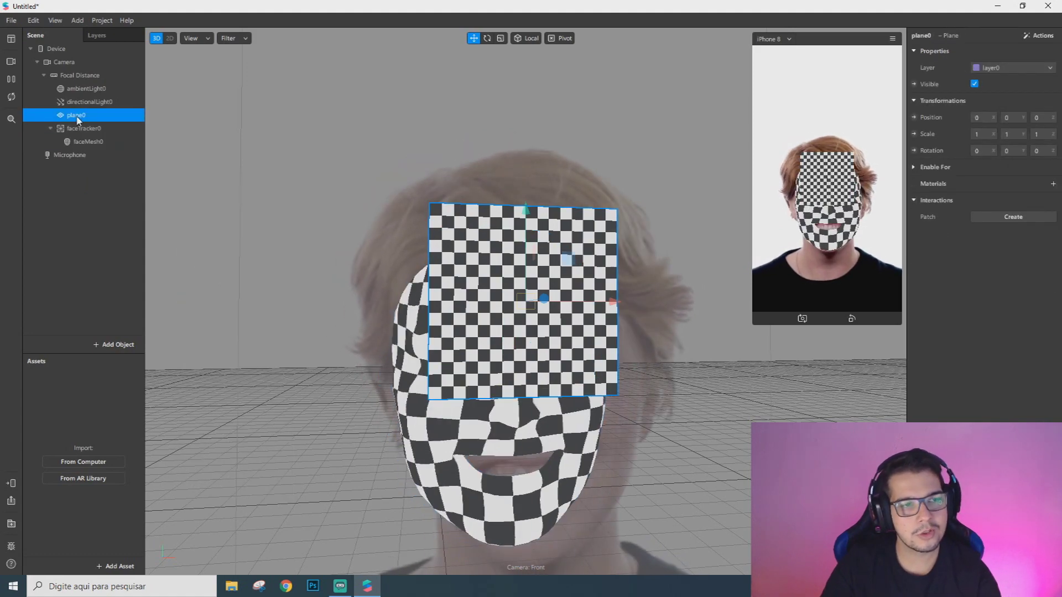
key(Delete)
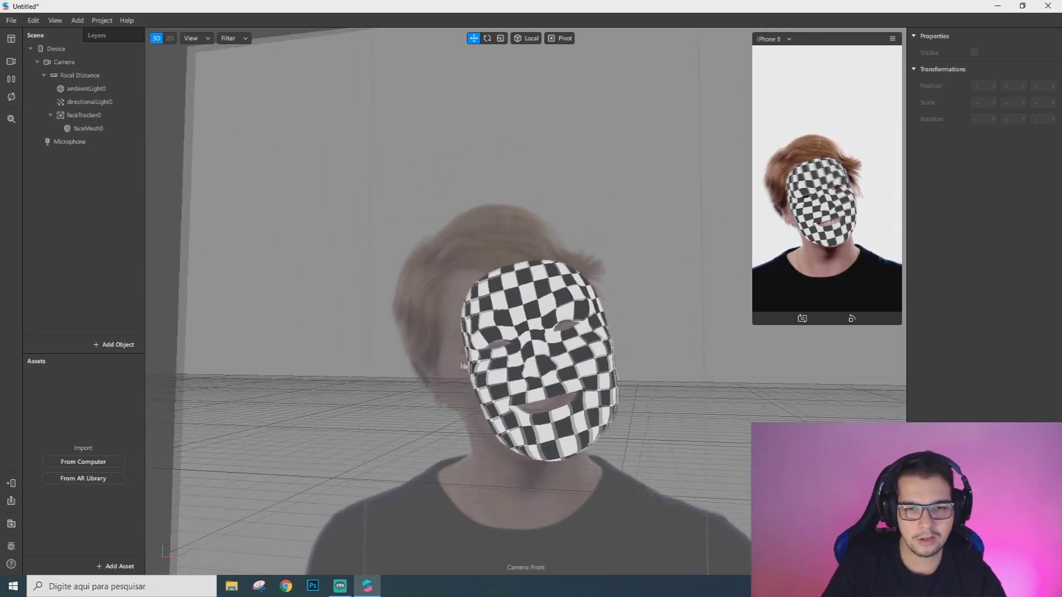
click(98, 115)
key(Delete)
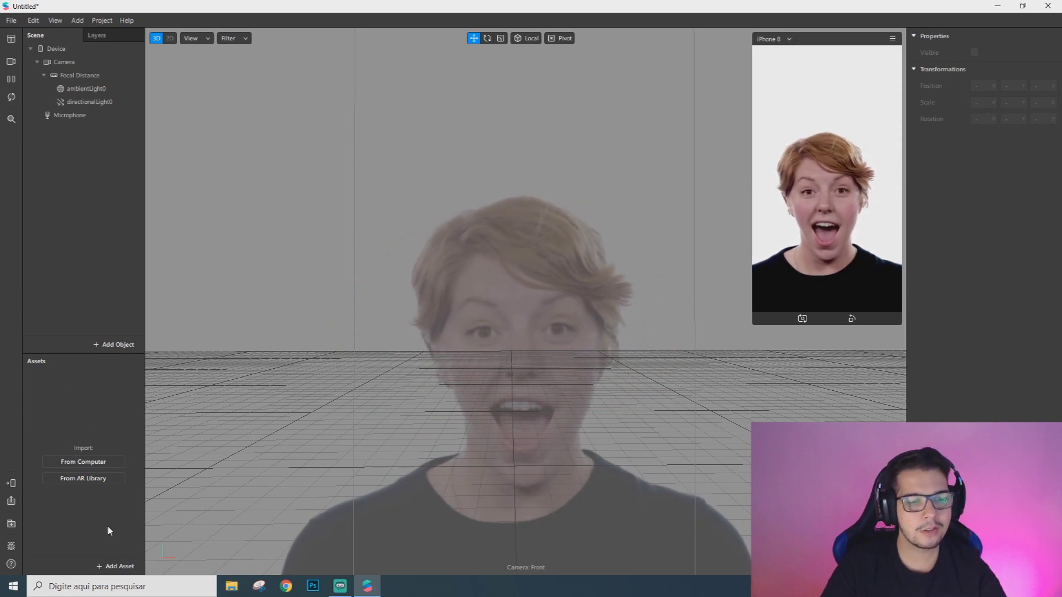
Step: Browse the ready-made 3D objects in the AR Library and view the details of the Scarabs model
click(93, 484)
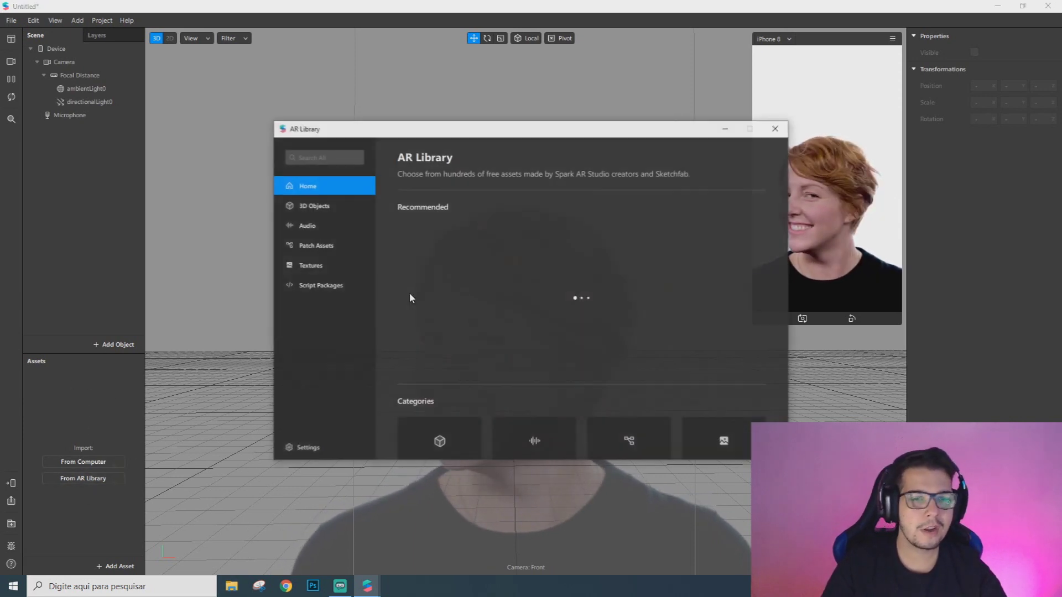
drag(555, 135, 540, 90)
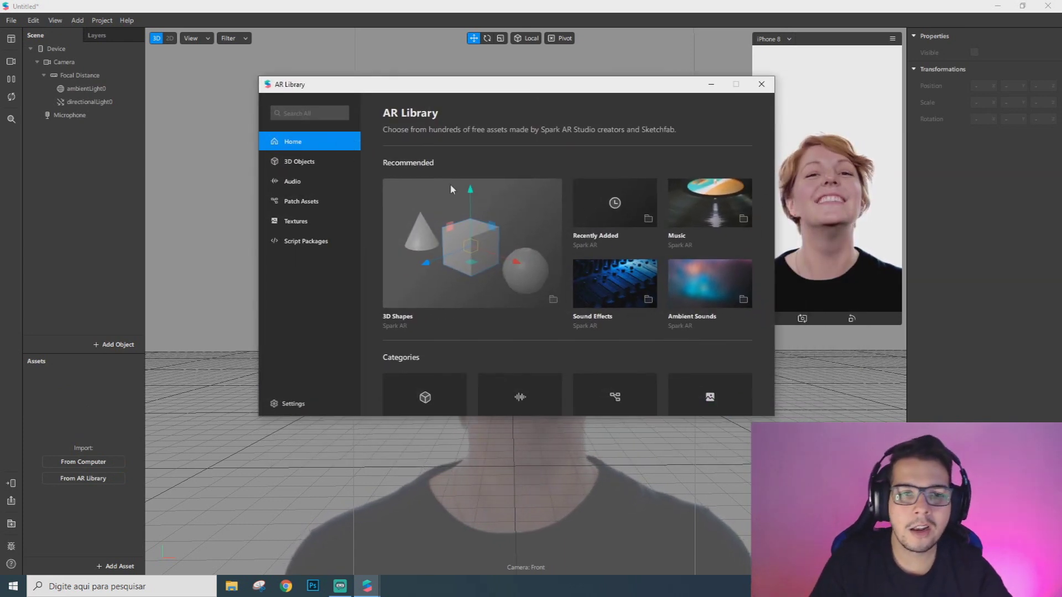
click(325, 165)
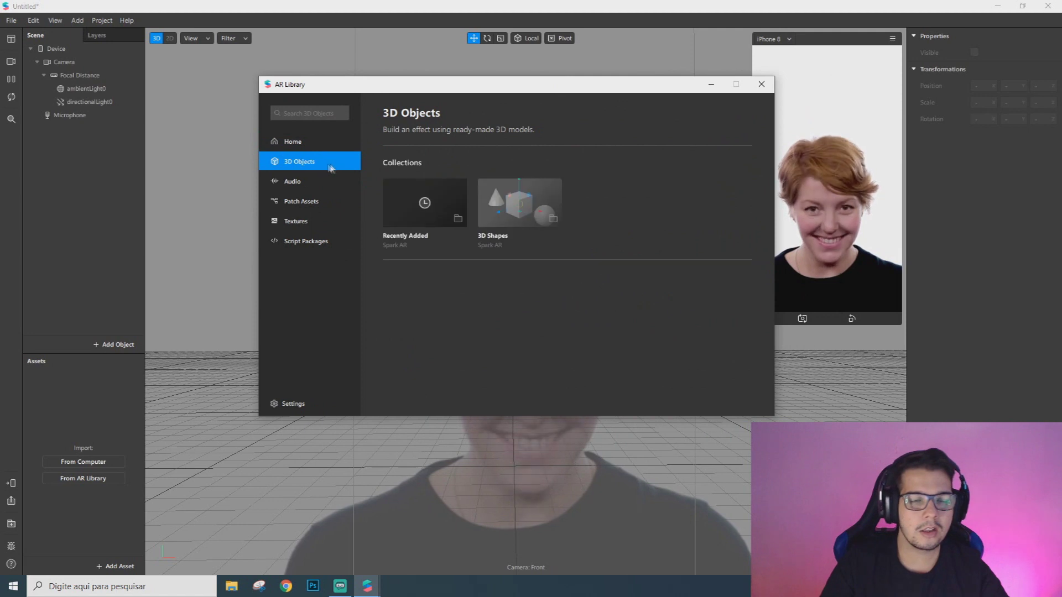
scroll(663, 271, down, 1)
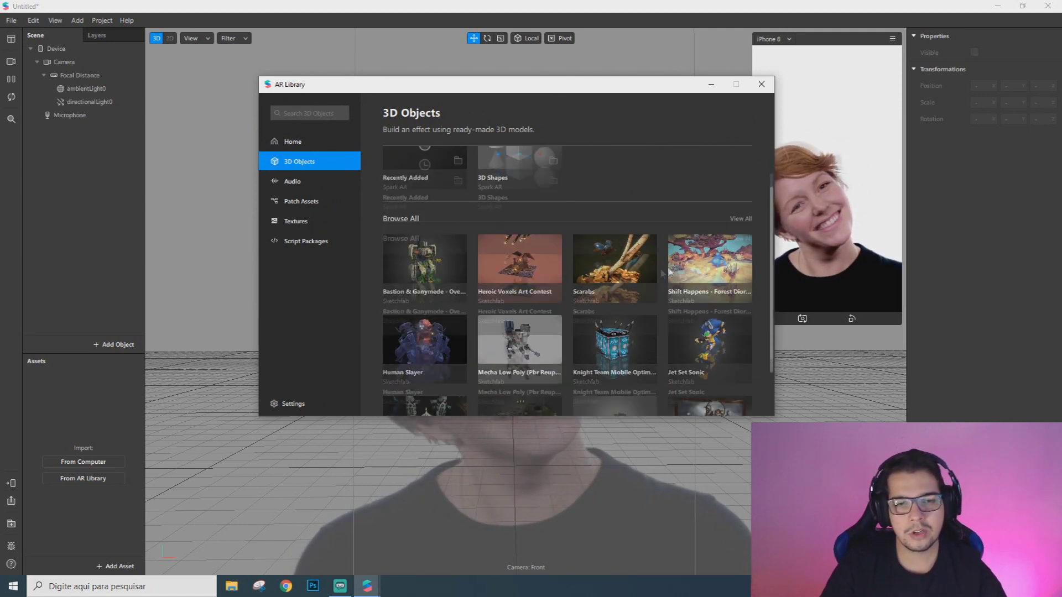
scroll(664, 271, down, 2)
click(576, 217)
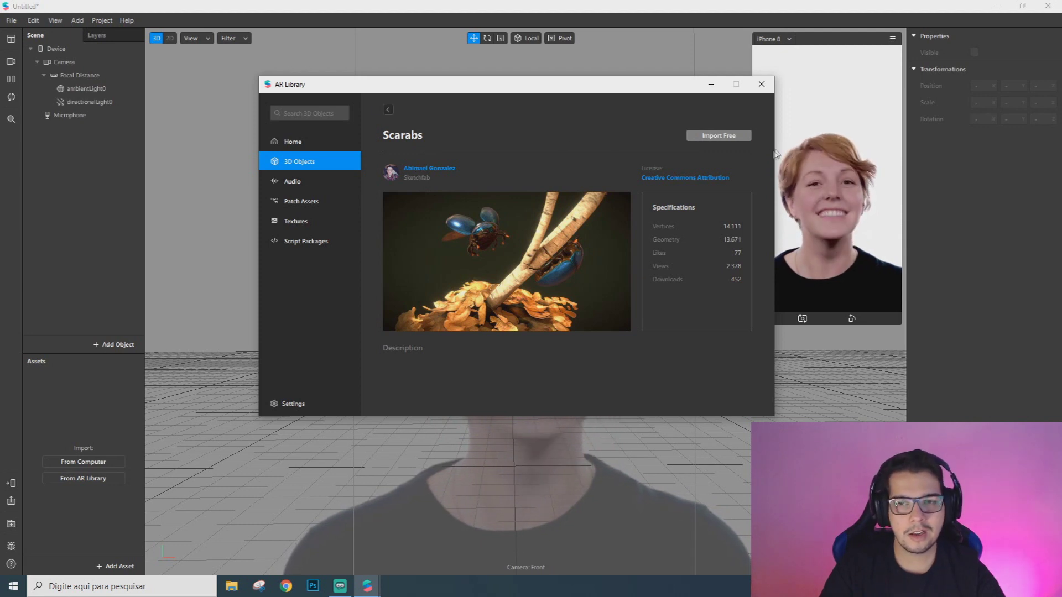
click(388, 110)
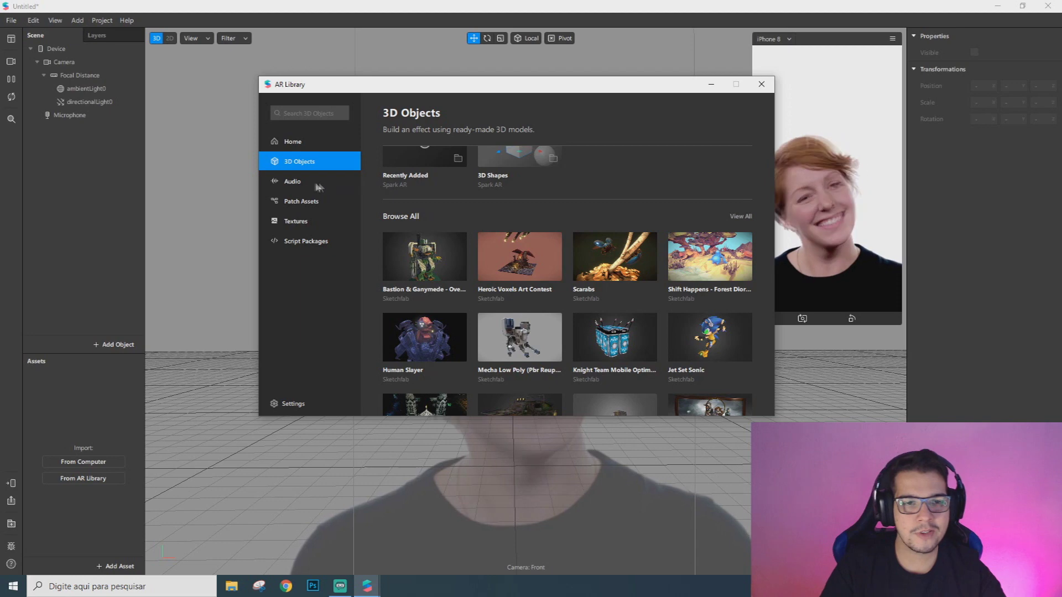
scroll(636, 249, down, 1)
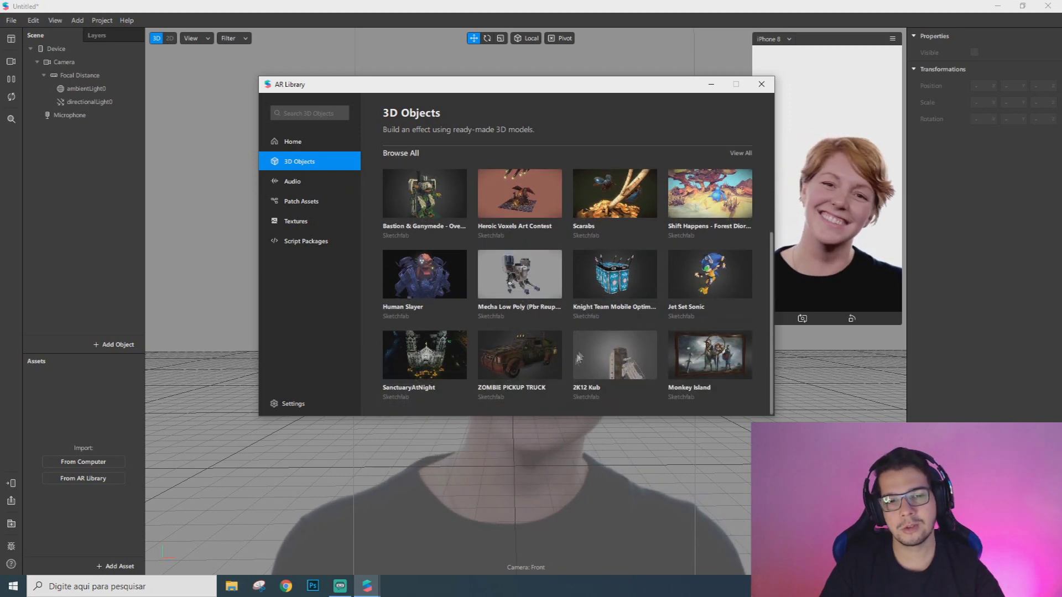
Step: Look through the audio clips and the patch assets offered in the AR Library
click(294, 182)
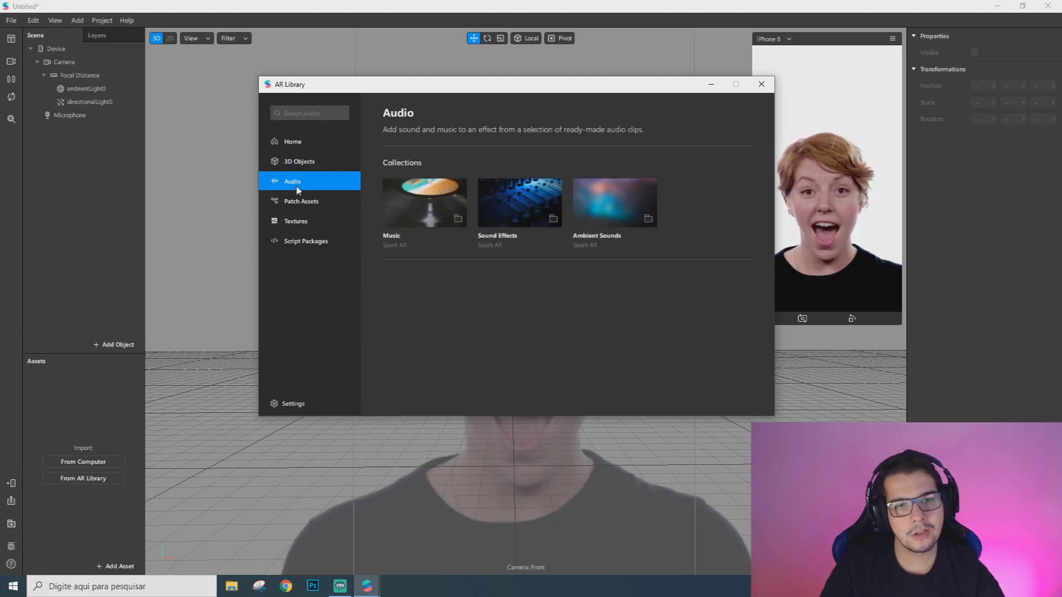
scroll(520, 282, down, 10)
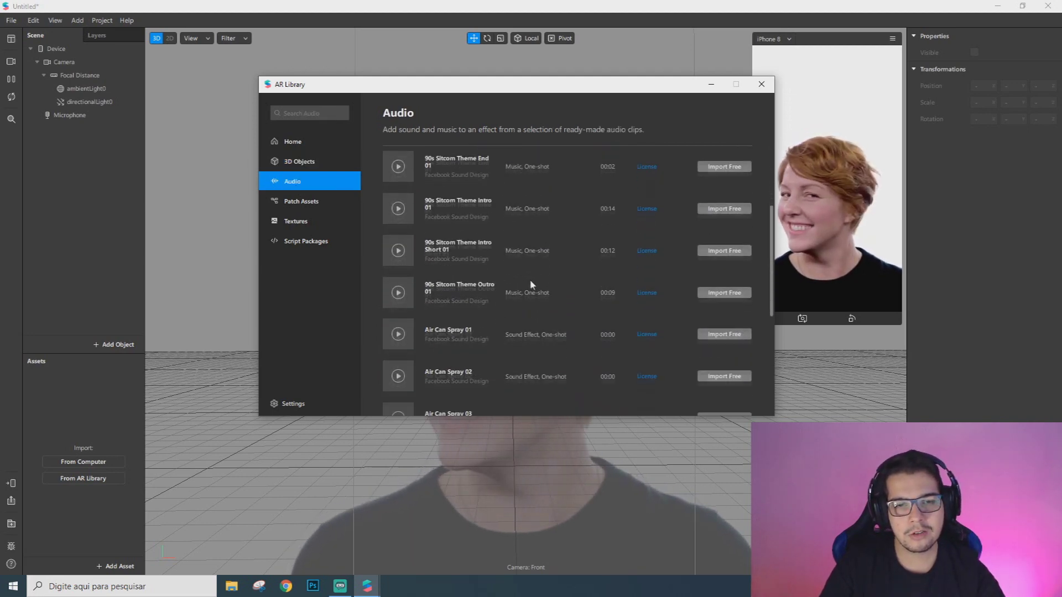
click(316, 203)
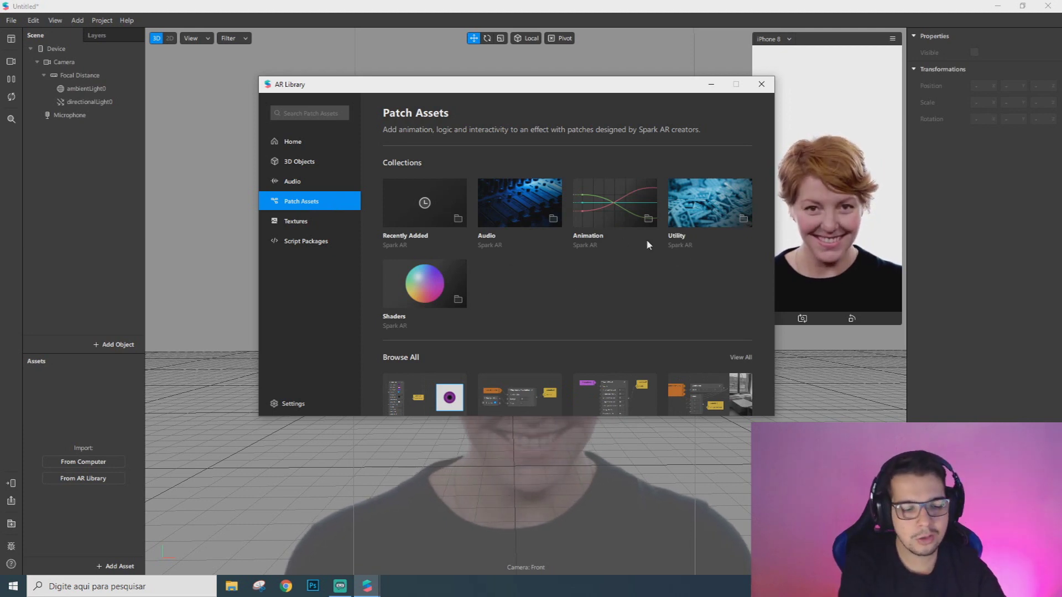
scroll(649, 244, down, 4)
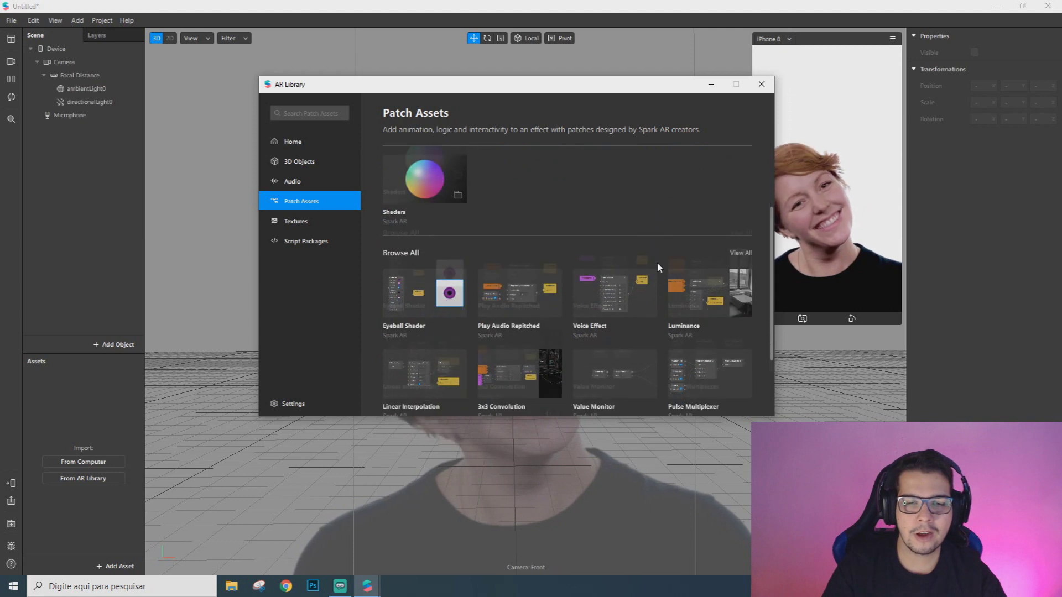
scroll(663, 269, up, 4)
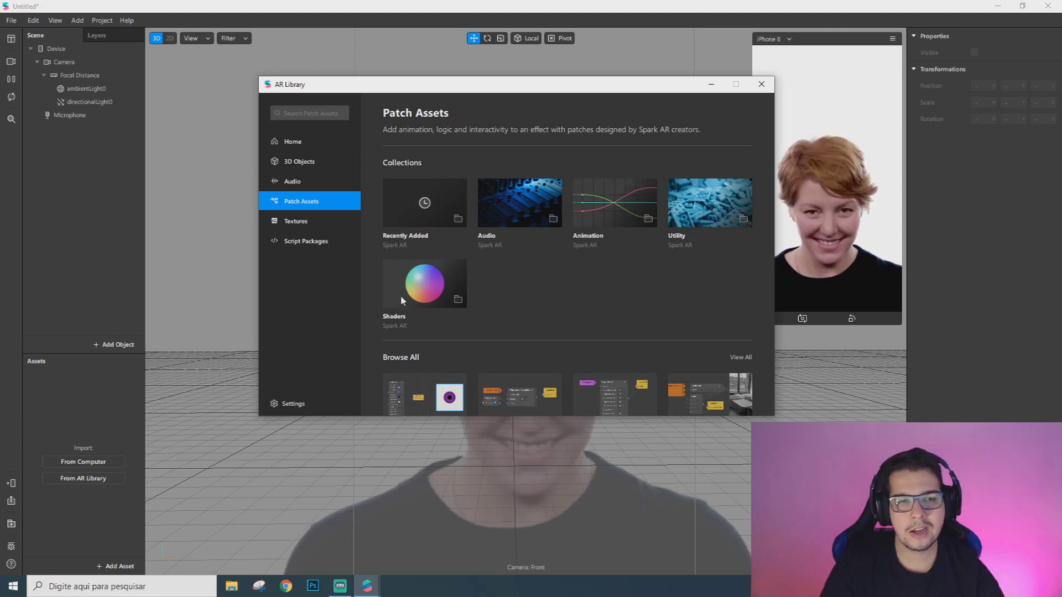
Step: Look through the AR Library's textures and script packages, and close the library
click(301, 220)
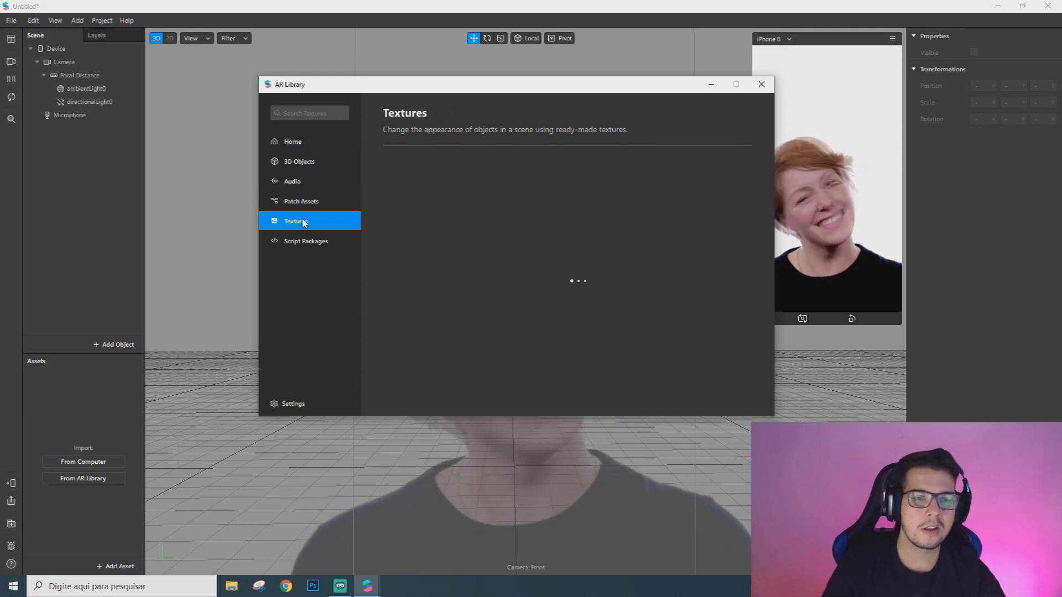
scroll(573, 278, down, 2)
scroll(399, 213, up, 1)
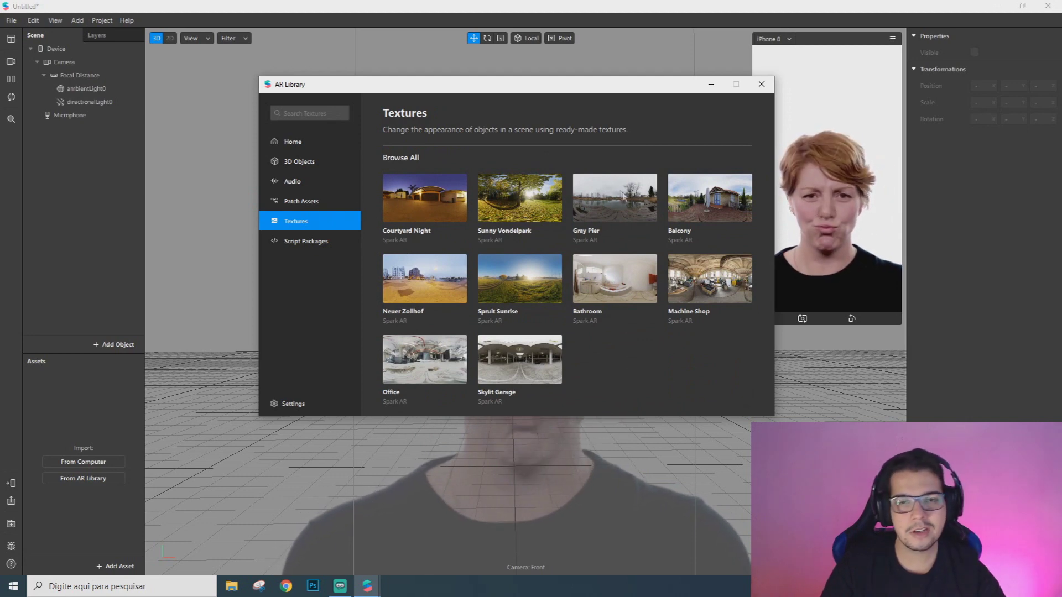
scroll(399, 232, up, 3)
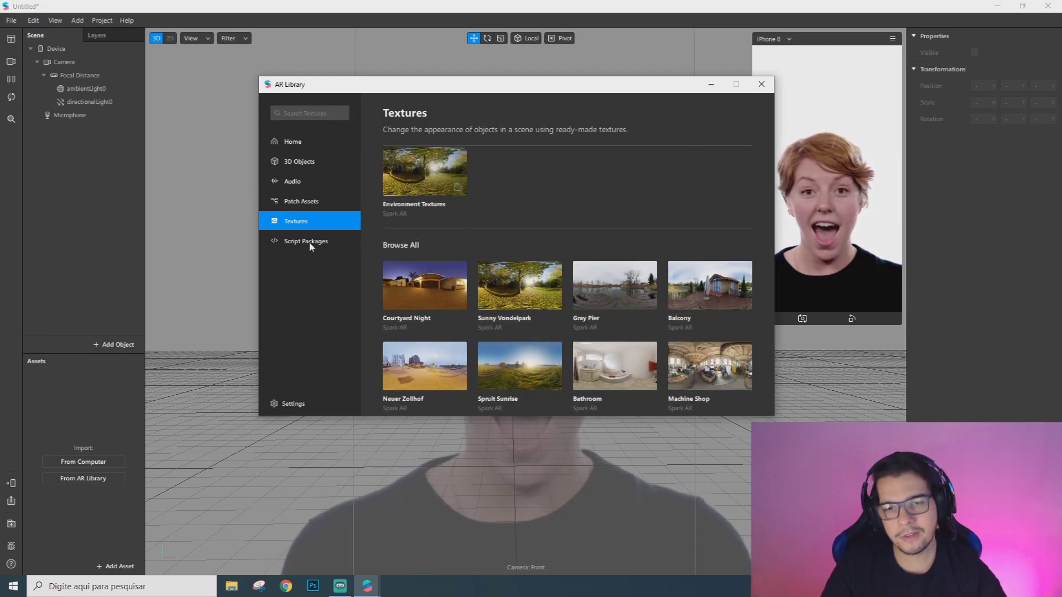
click(311, 243)
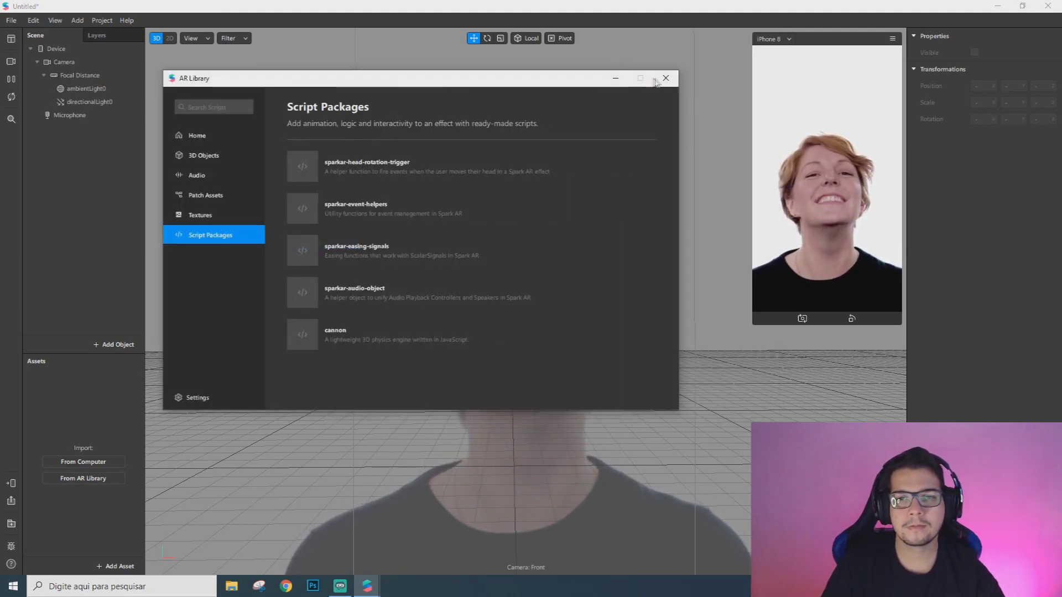
click(762, 84)
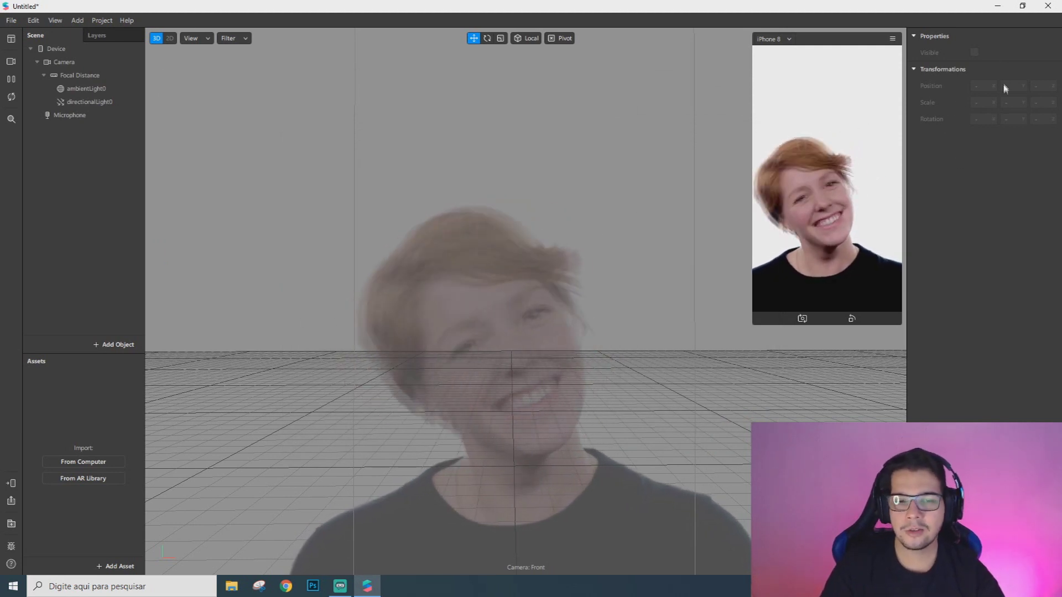
Step: Add a new plane to the empty scene
right_click(73, 144)
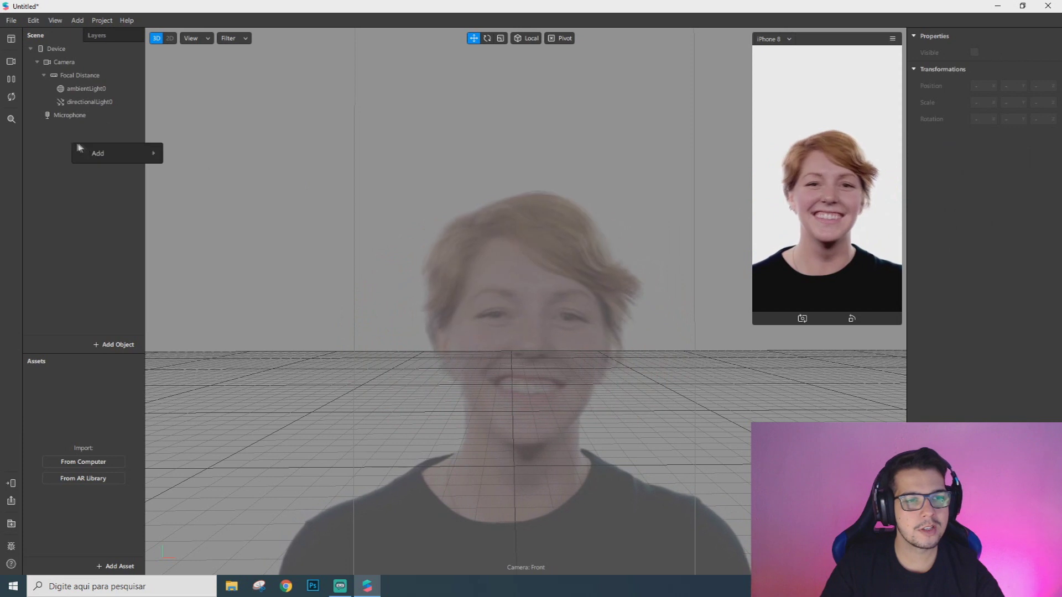
mouse_move(138, 152)
click(206, 219)
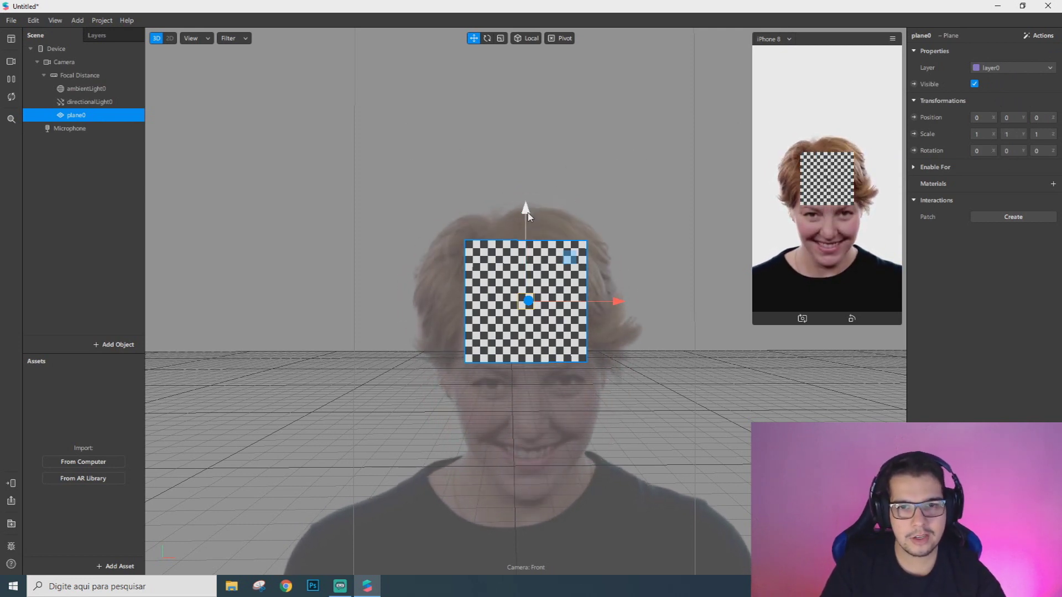
Step: Move the plane up to about 0.070 on Y and shift it slightly in the negative X direction
drag(526, 143, 526, 127)
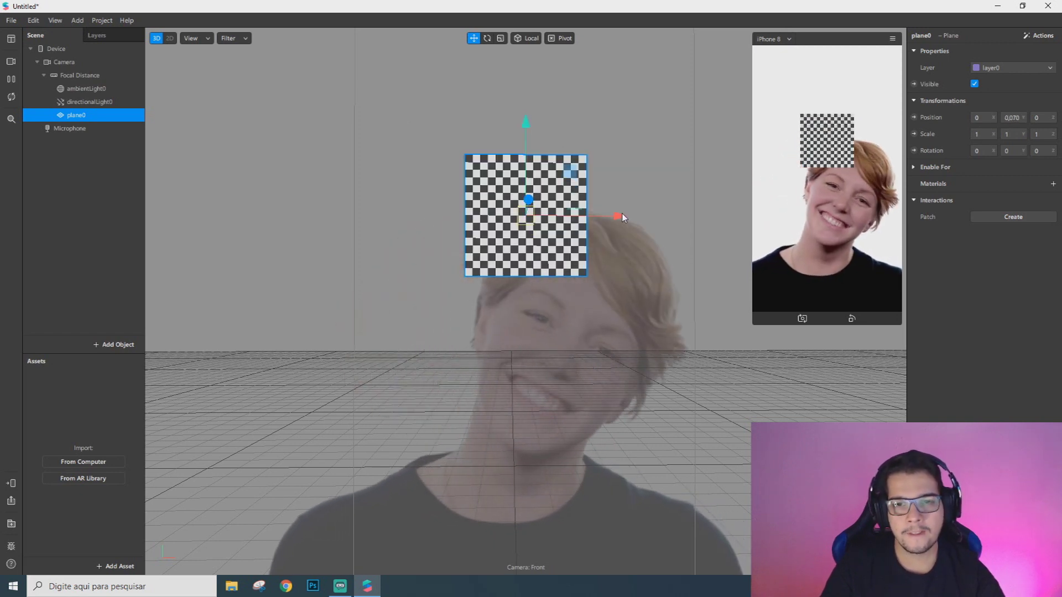
drag(603, 229, 600, 228)
scroll(575, 208, down, 3)
scroll(549, 188, up, 4)
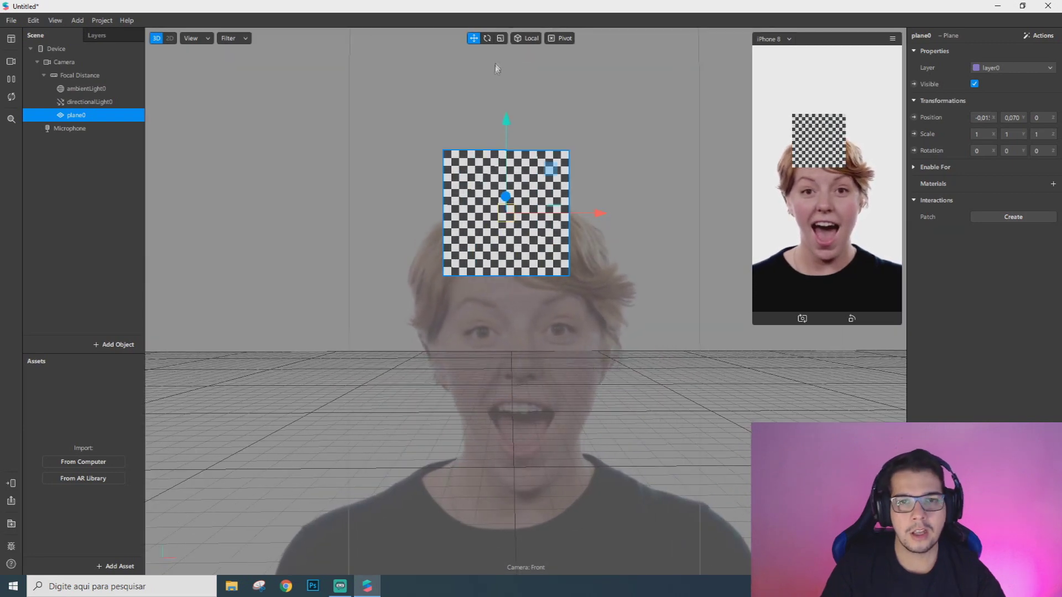
Step: Stretch the plane along X to a scale of about 1.170 and return to the move manipulator
drag(515, 155, 596, 205)
key(ctrl+z)
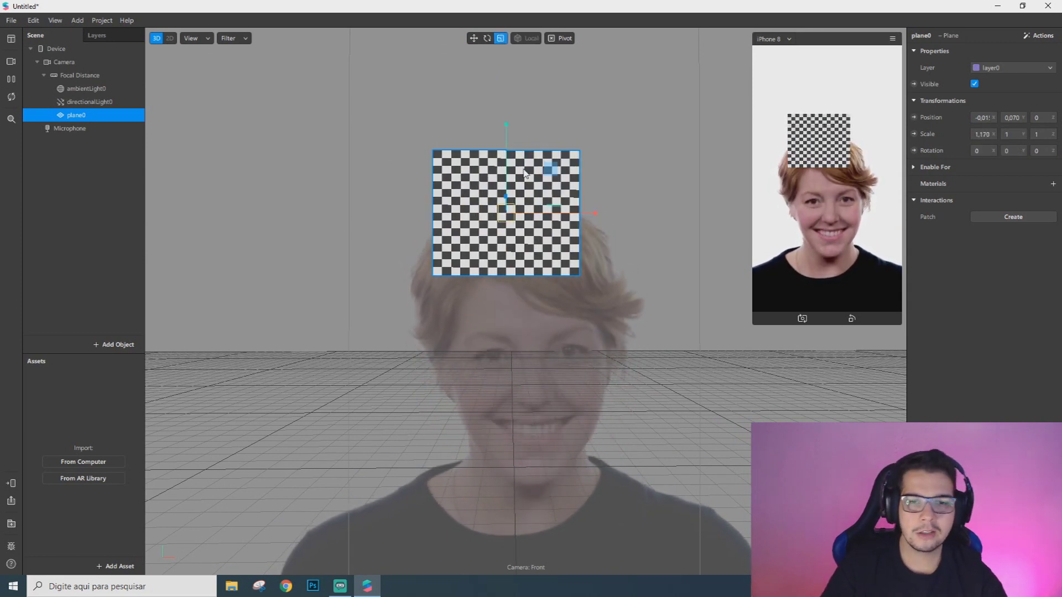
key(w)
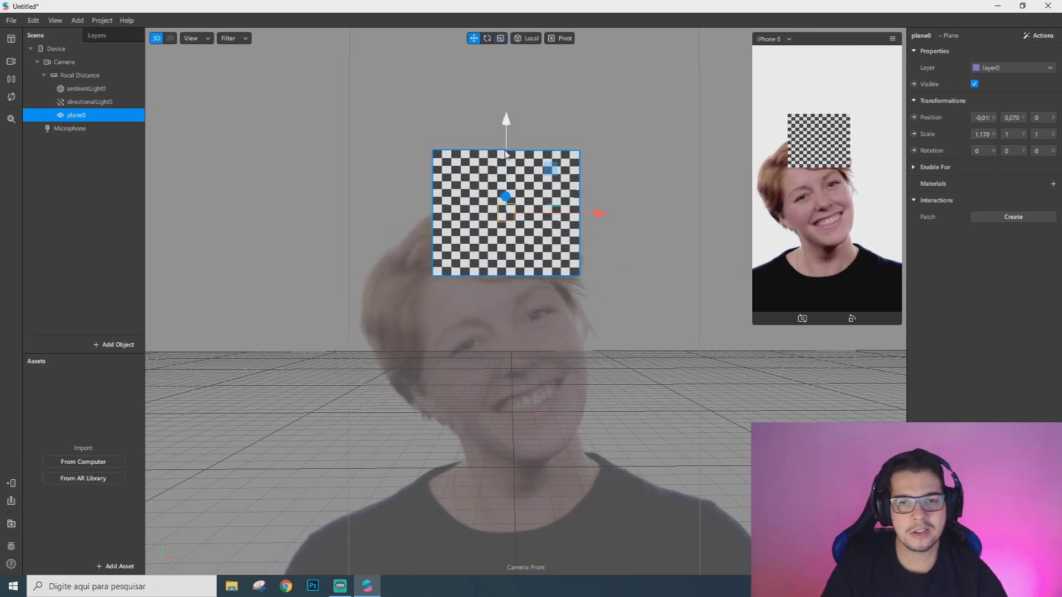
Step: Lower the plane to about 0.051 on Y and rotate it to about 11.10 on X
drag(505, 123, 500, 157)
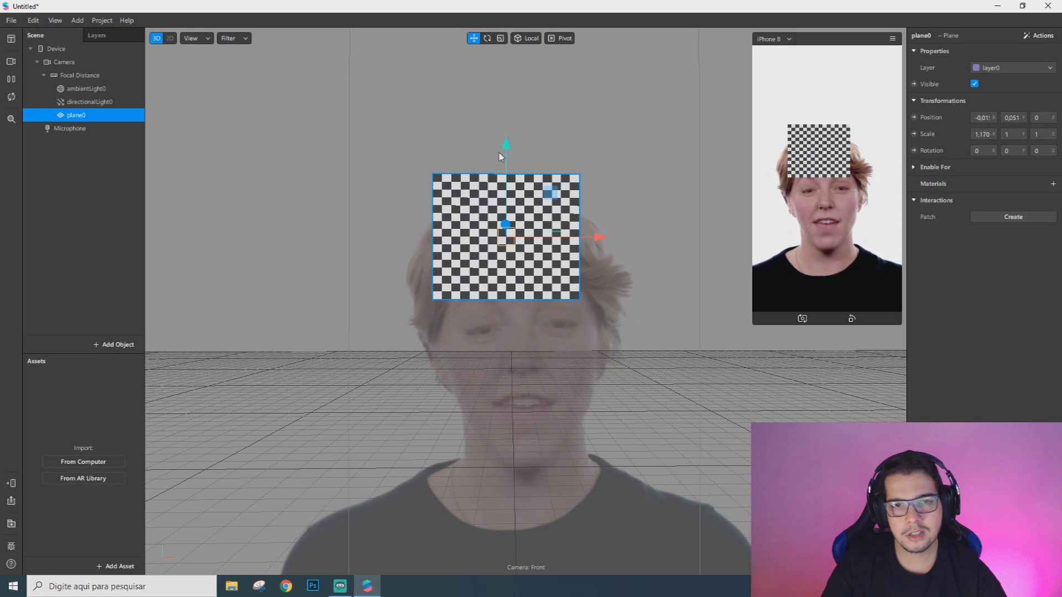
drag(508, 197, 502, 213)
Step: Try a small freehand scaling of the plane and return to the move manipulator
key(r)
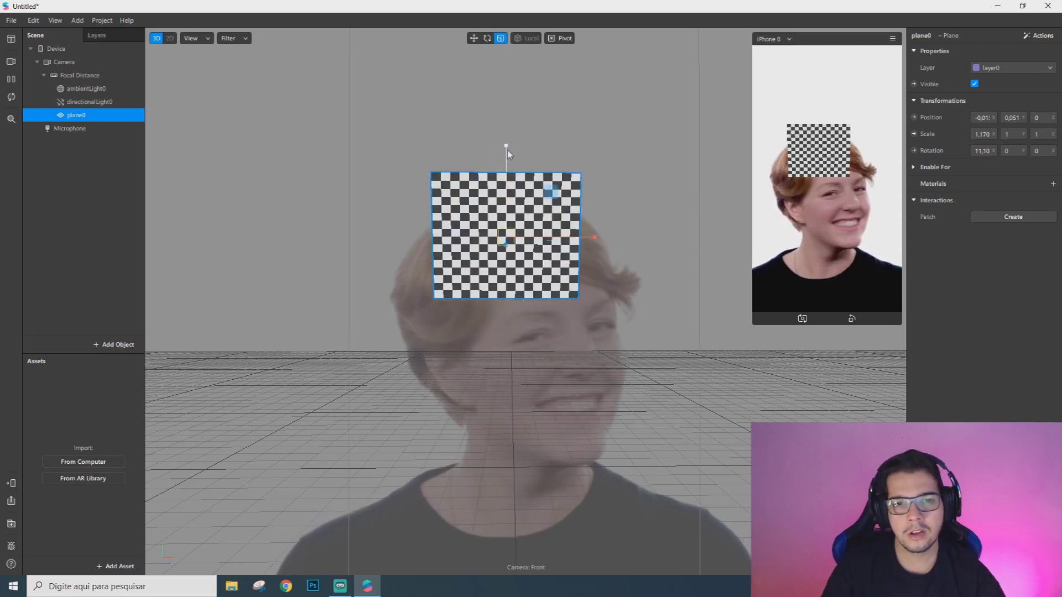
mouse_move(506, 146)
mouse_down()
mouse_move(510, 172)
mouse_move(517, 65)
mouse_move(498, 174)
mouse_move(496, 140)
mouse_move(495, 154)
mouse_move(488, 147)
mouse_up()
key(w)
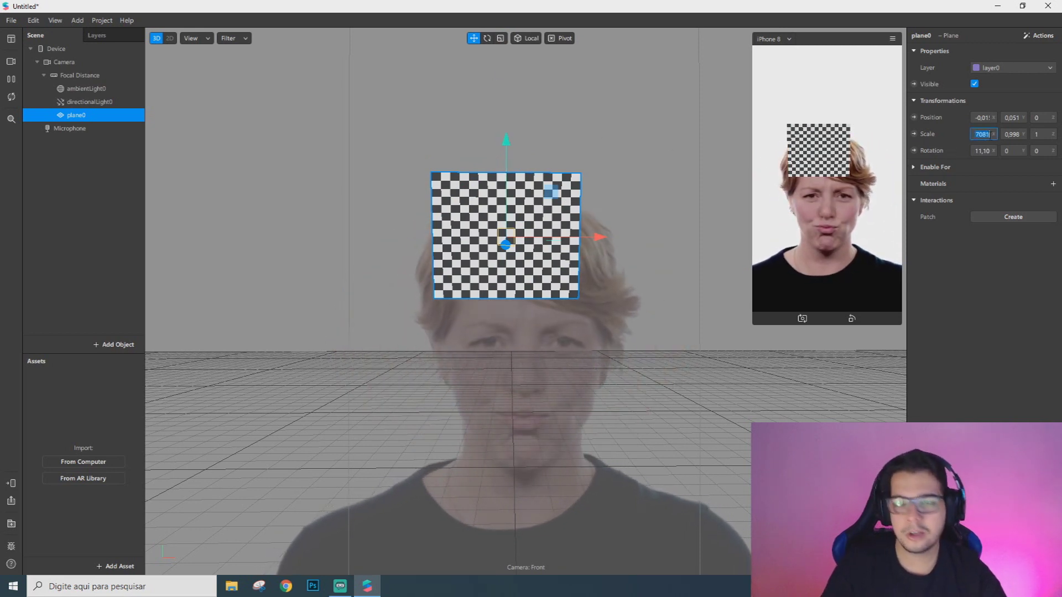
Step: Set the plane's X and Y scale values to 1
double_click(993, 137)
text(1)
key(Return)
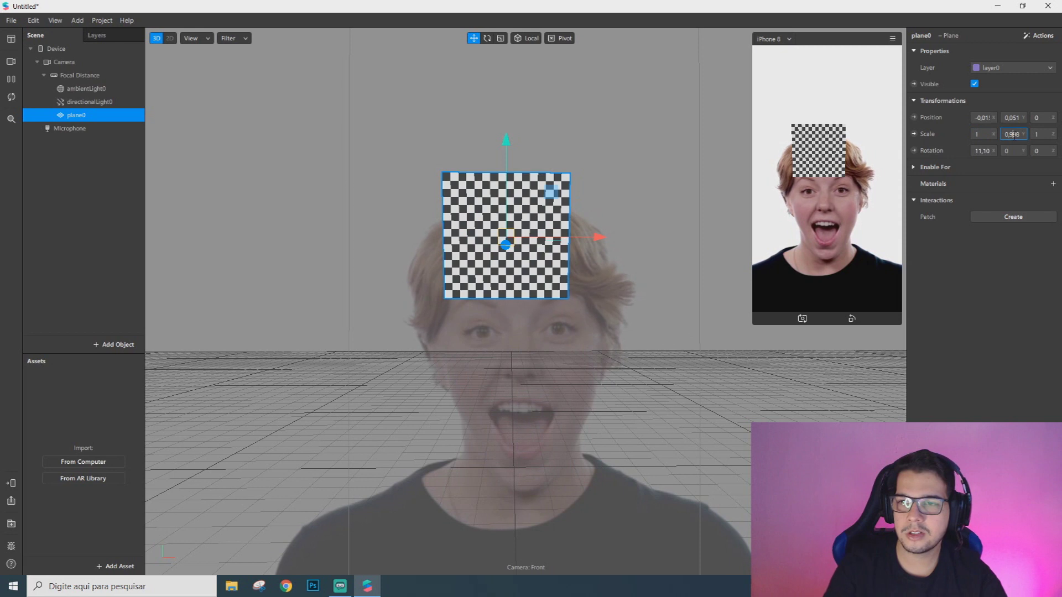
double_click(1013, 134)
text(1)
key(Return)
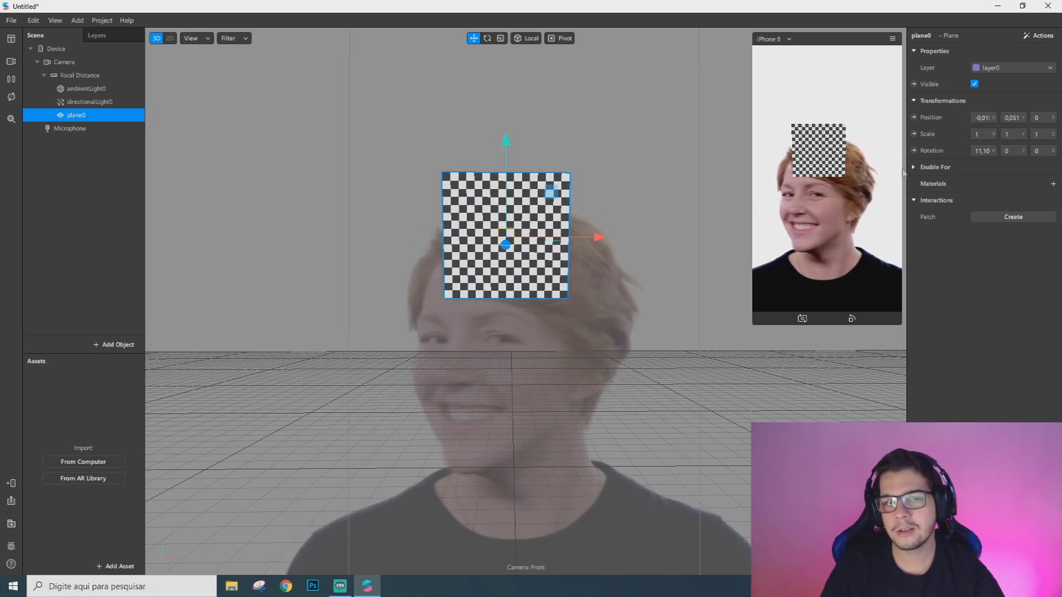
Step: Clear the selection, select the plane again and add a new material to it
click(62, 171)
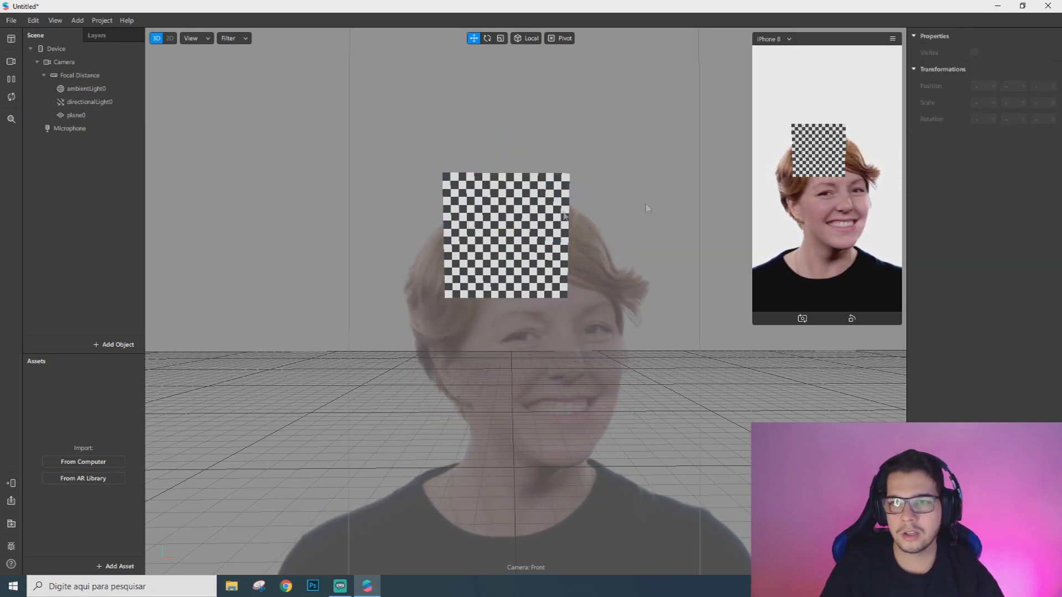
click(77, 114)
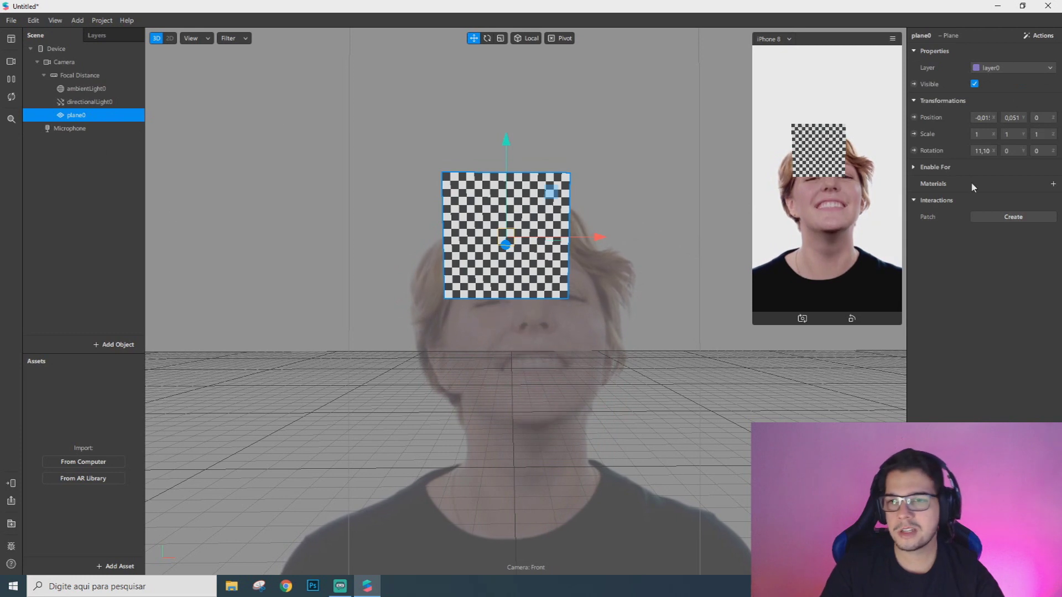
click(1053, 184)
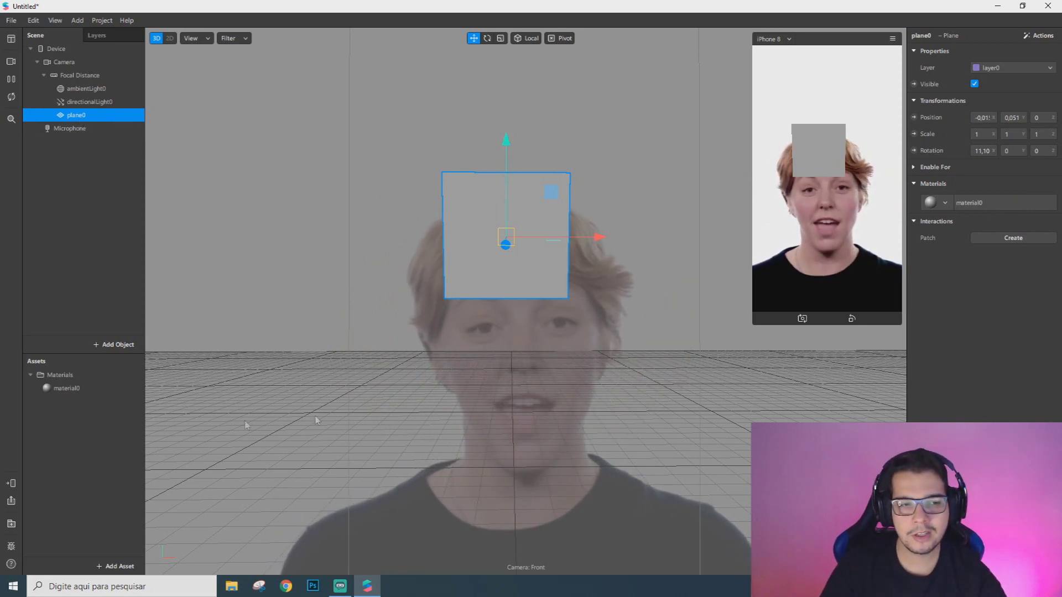
Step: Examine the new material's properties and available shader types, keep Standard, and select the plane again
click(66, 389)
click(994, 51)
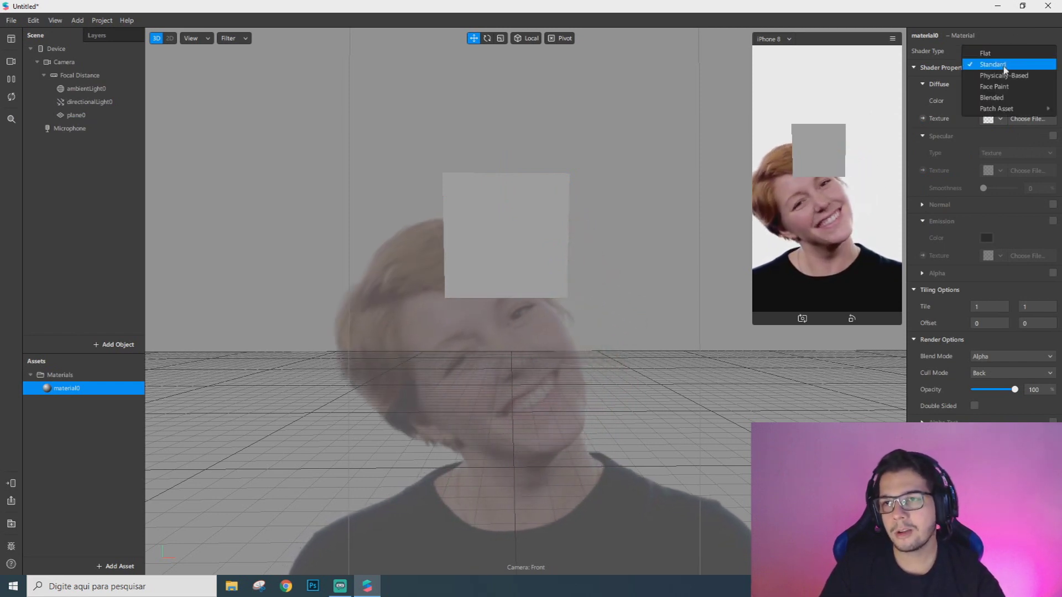
click(1007, 40)
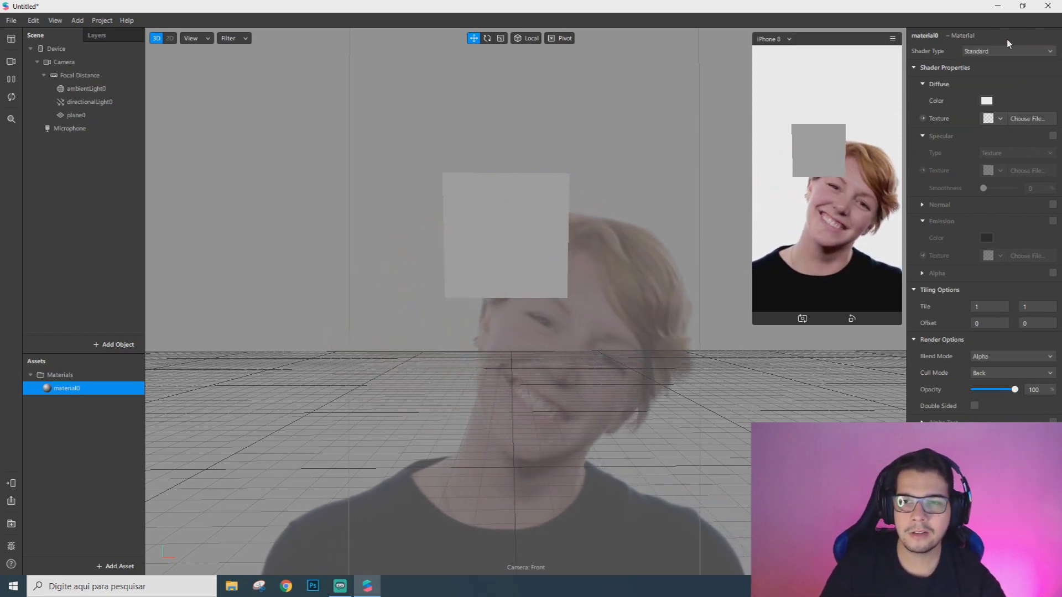
click(1007, 51)
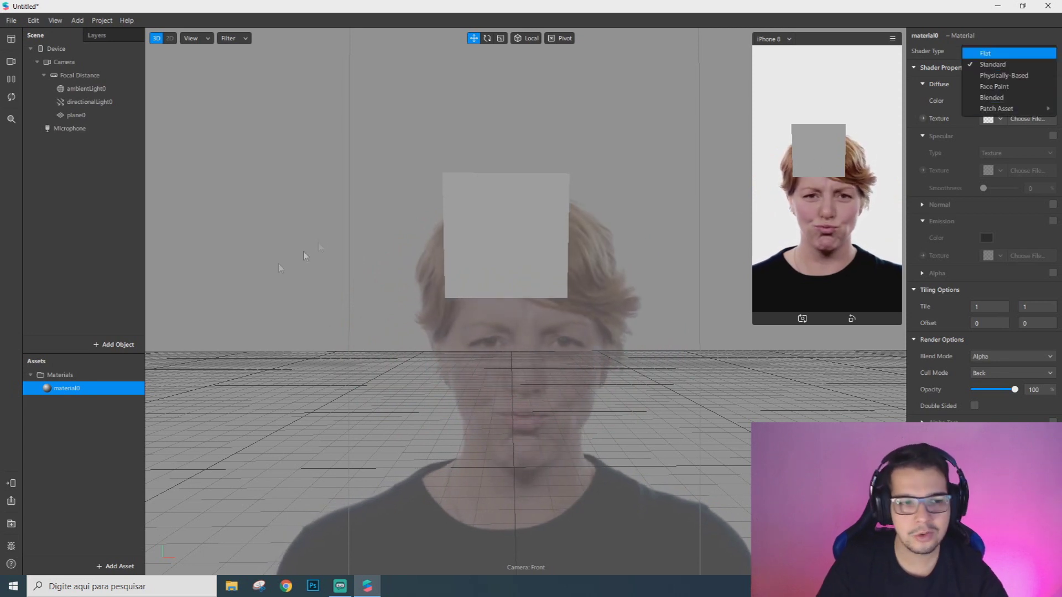
click(84, 299)
click(74, 116)
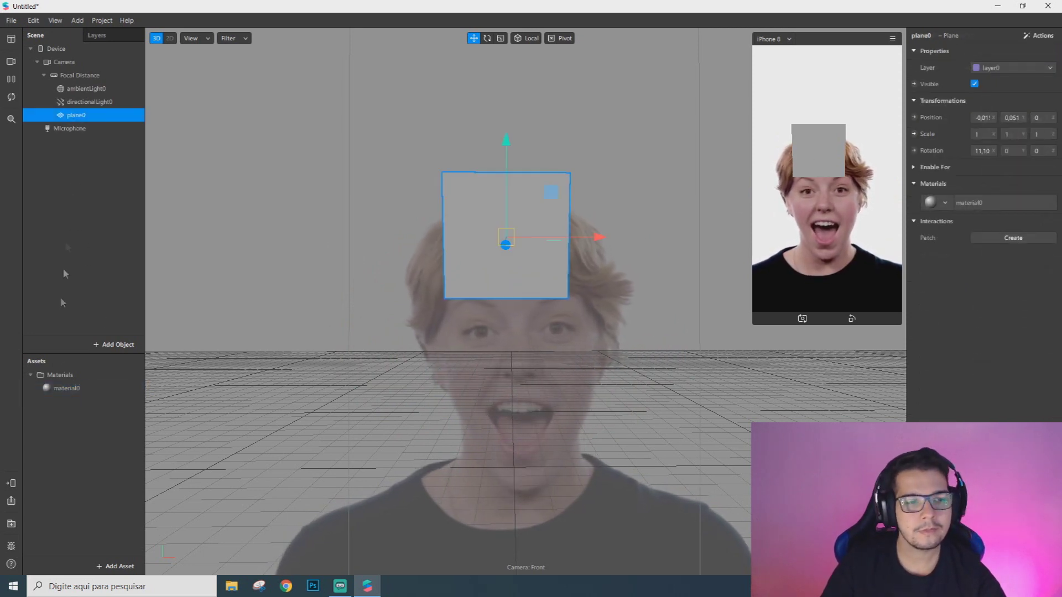
Step: Review the options for adding assets, dismiss them without adding anything, and deselect the plane
click(116, 566)
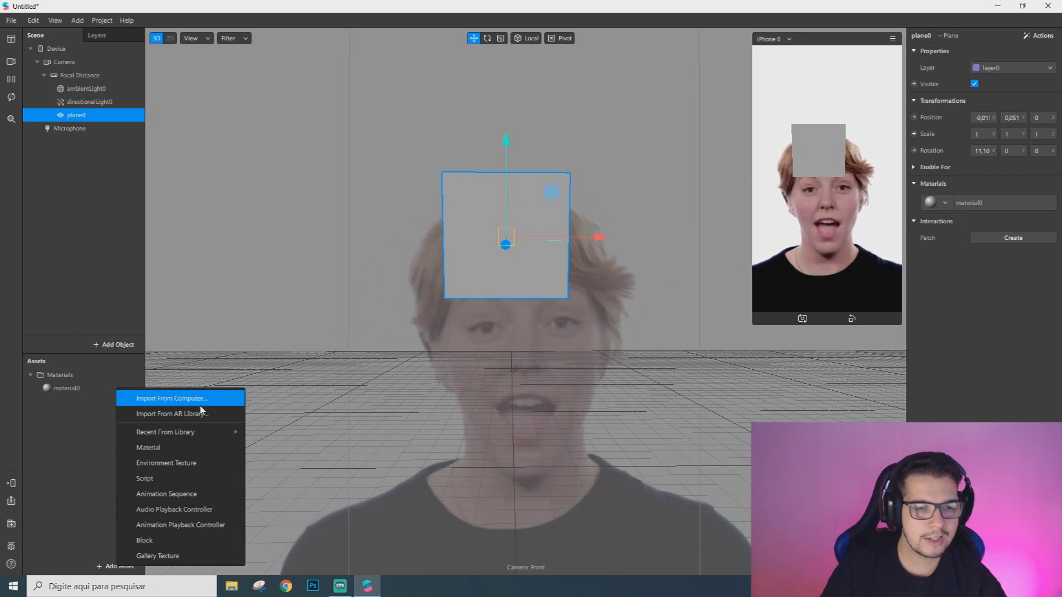
click(83, 445)
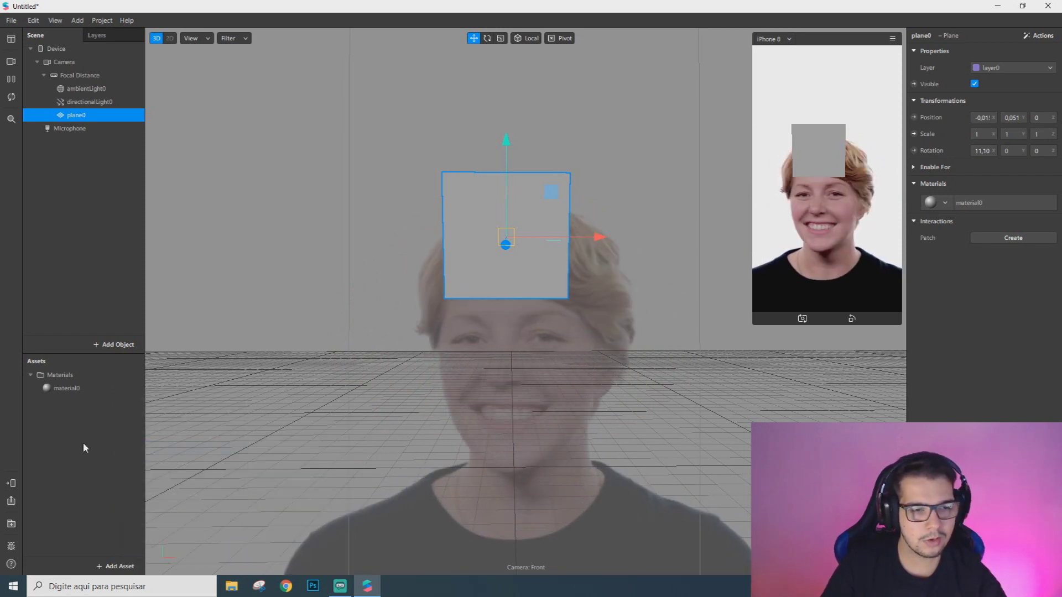
click(88, 320)
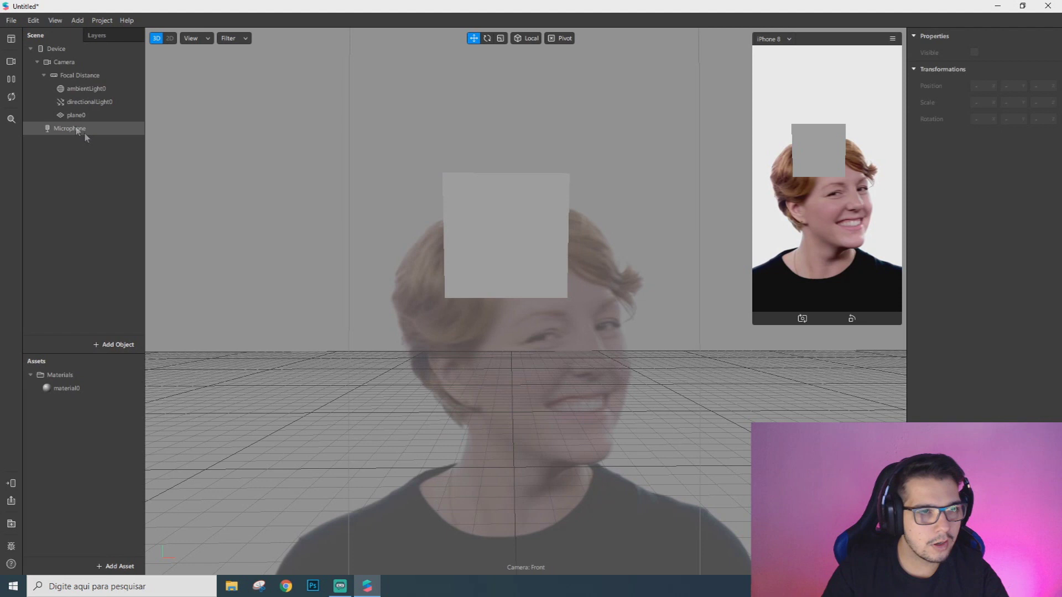
Step: Show the Patch Editor below the viewport
click(11, 38)
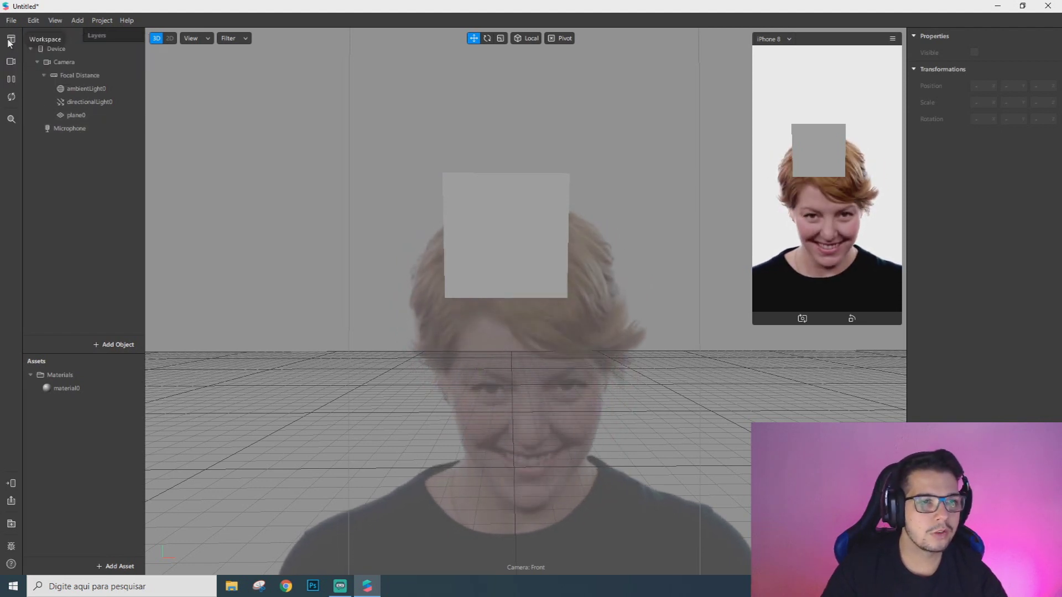
click(10, 39)
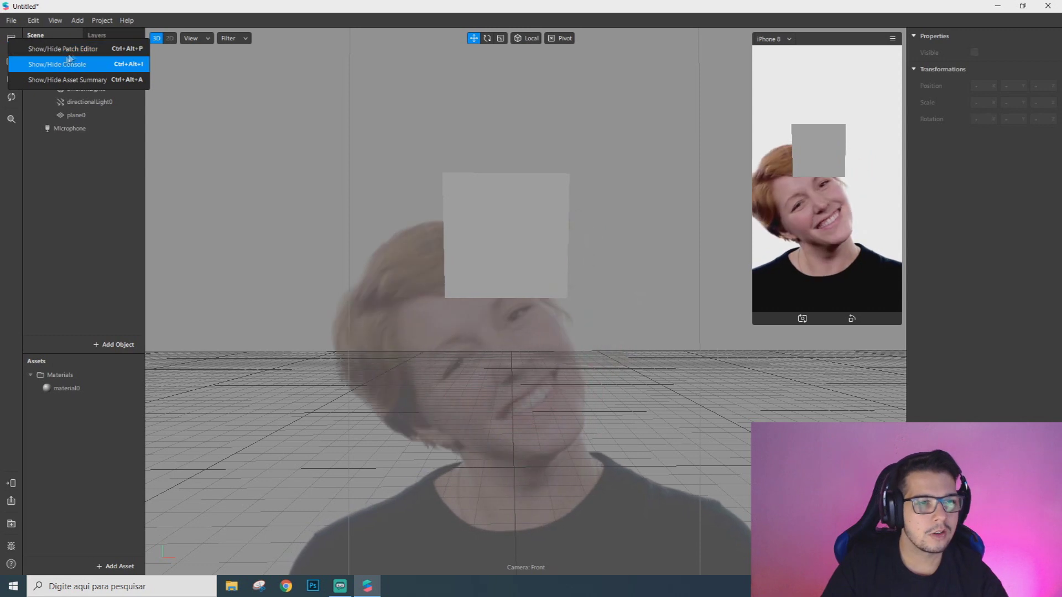
click(94, 51)
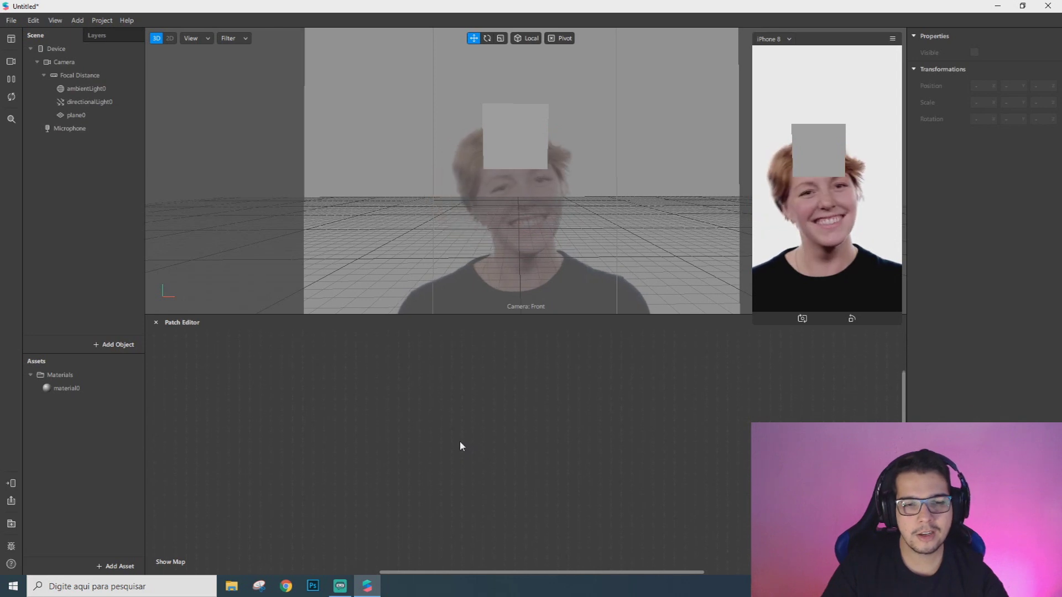
Step: Look through the list of available patches and its categories, and close it without adding a patch
right_click(381, 425)
click(376, 437)
right_click(324, 410)
click(333, 421)
right_click(349, 431)
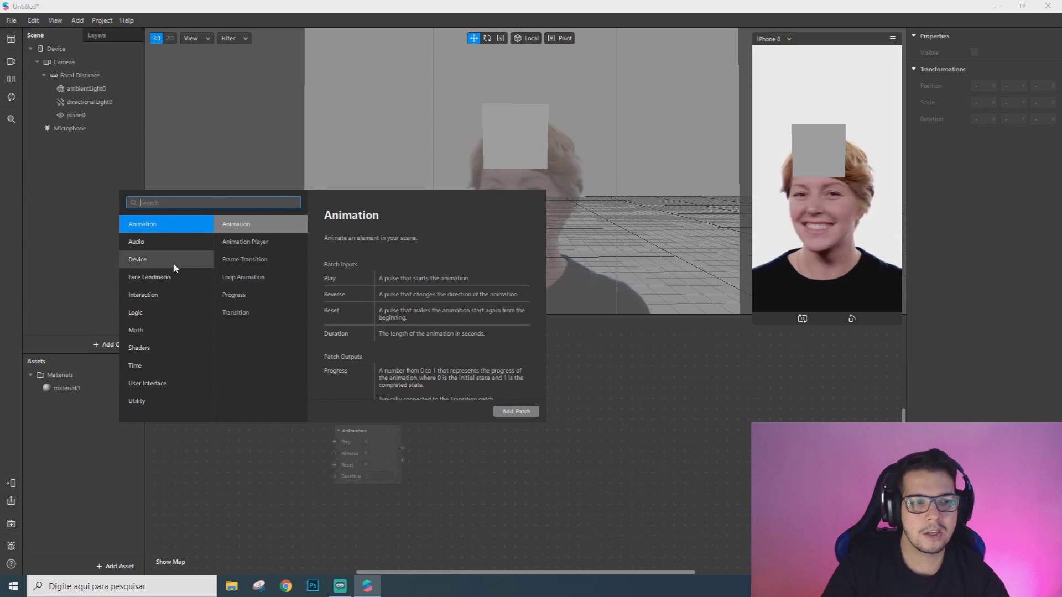
click(354, 417)
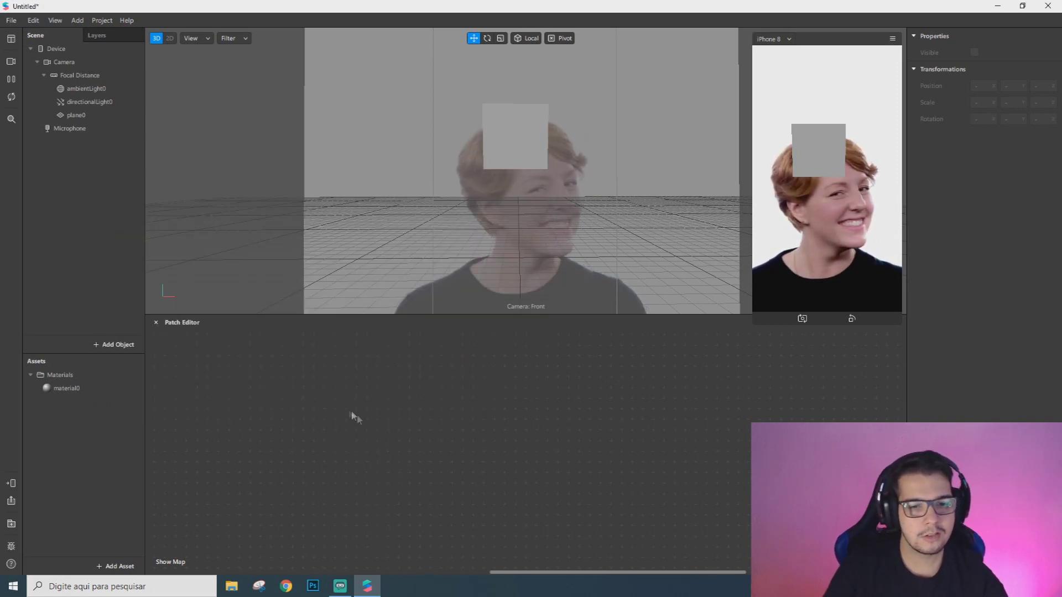
right_click(352, 412)
key(Escape)
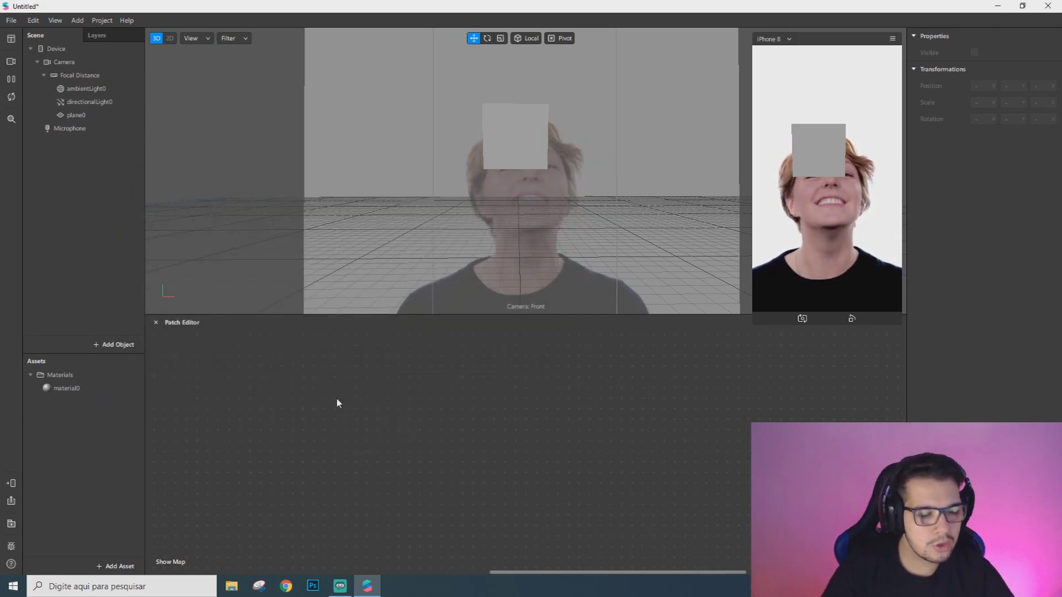
Step: Hide and show the Patch Editor repeatedly, leaving it open
key(ctrl+shift+p)
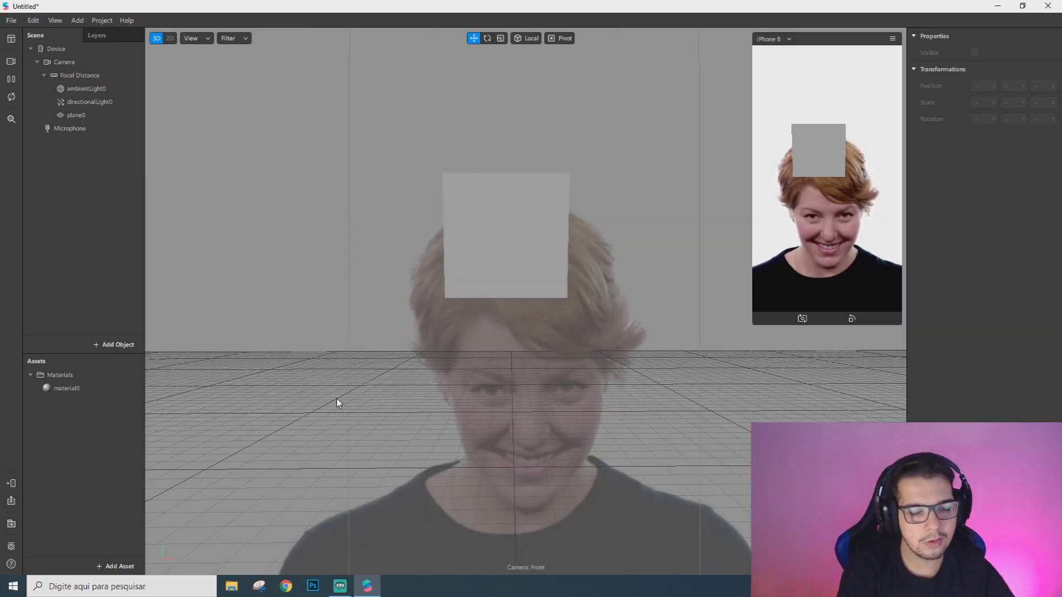
key(ctrl+shift+p)
key(ctrl+shift+p)
key(ctrl+shift+p)
key(ctrl+shift+p)
key(ctrl+shift+p)
key(ctrl+shift+p)
key(ctrl+shift+p)
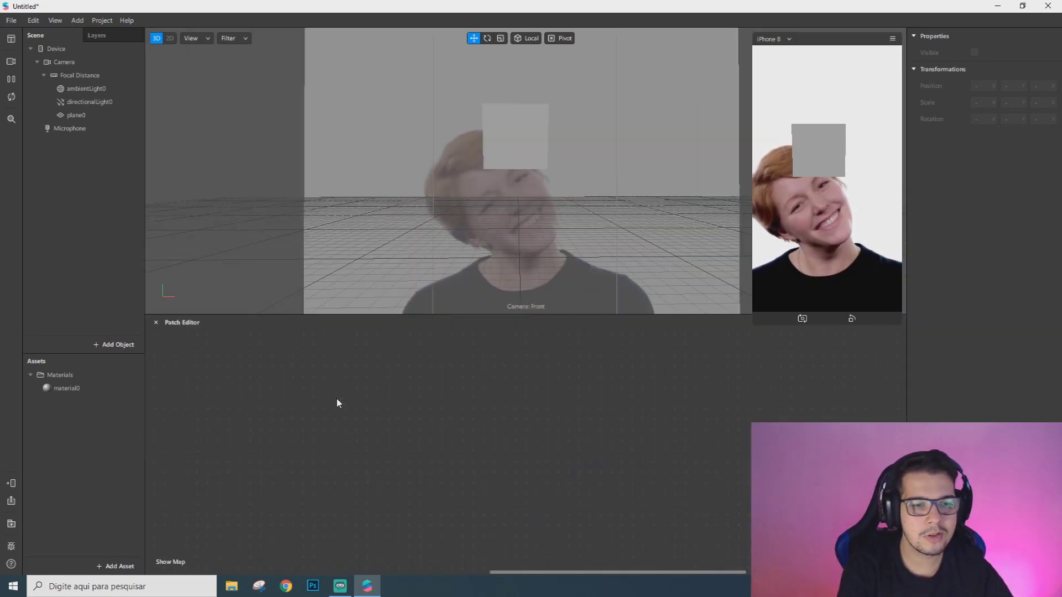
key(ctrl+shift+p)
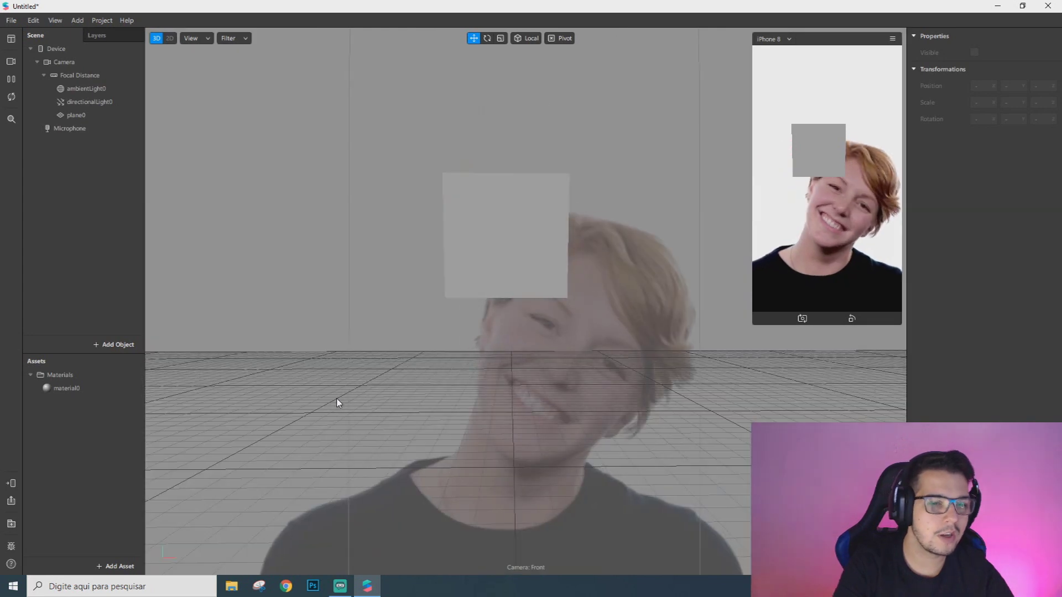
key(ctrl+shift+p)
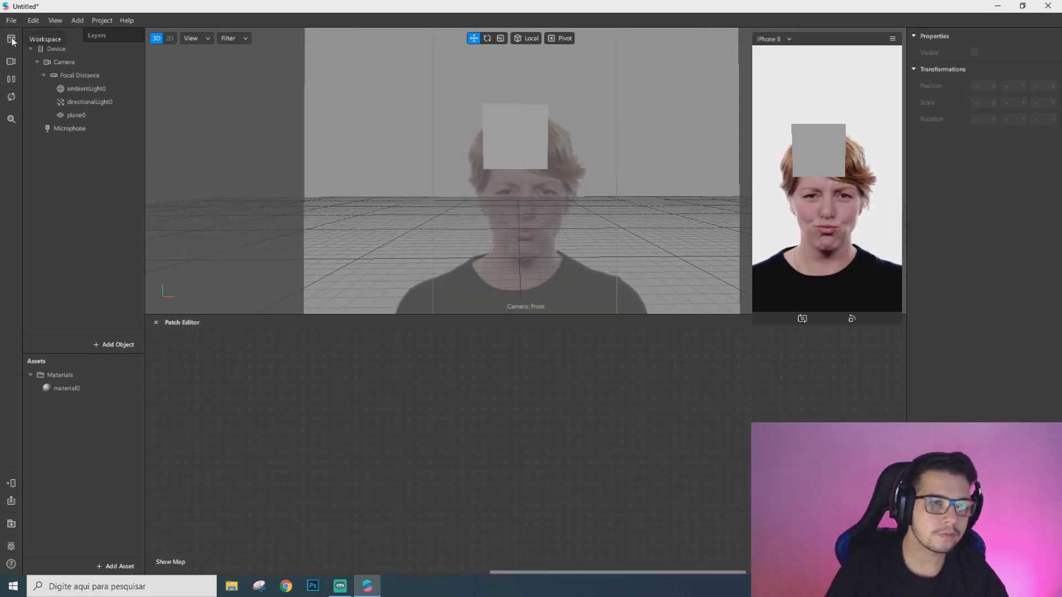
Step: Show the Console alongside the Patch Editor, look at it, and close it
click(55, 20)
click(83, 62)
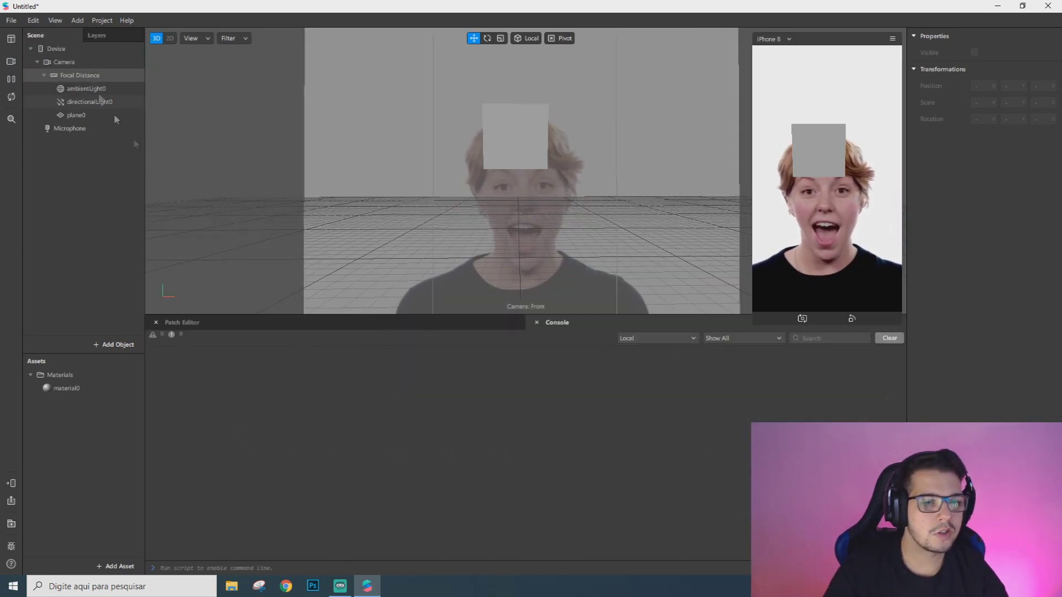
click(536, 323)
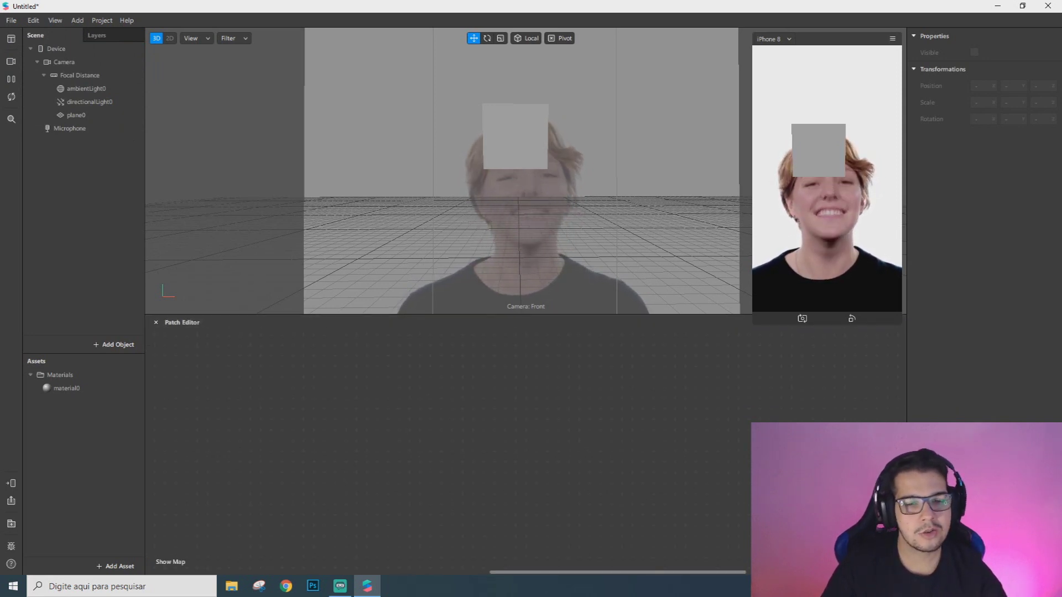